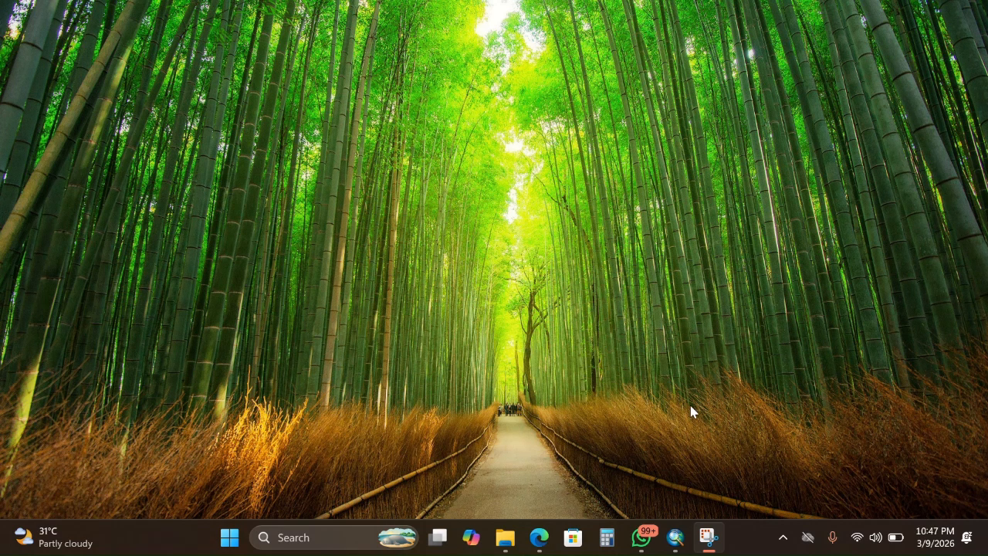
Switch to ArcMap and hide the test_location layer on the map
click(671, 543)
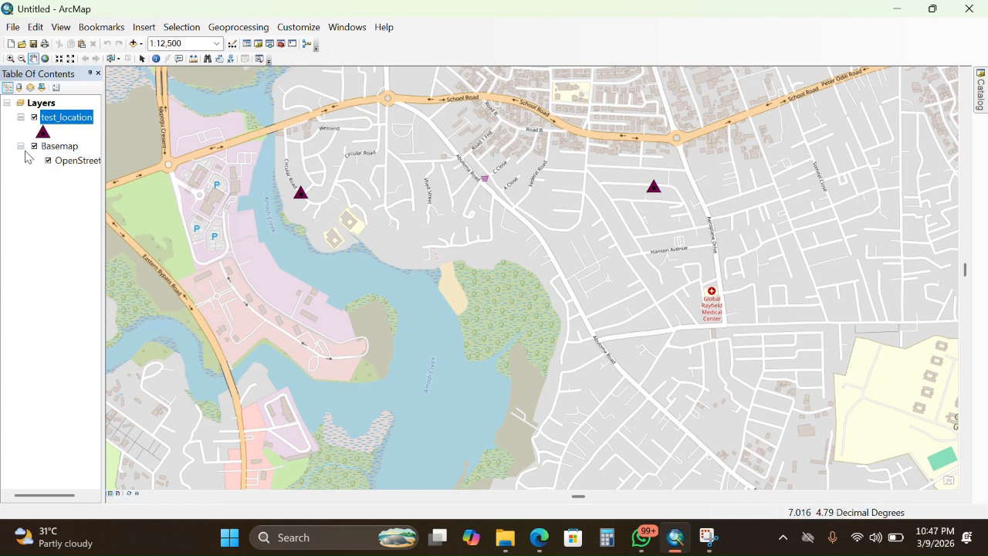
click(34, 117)
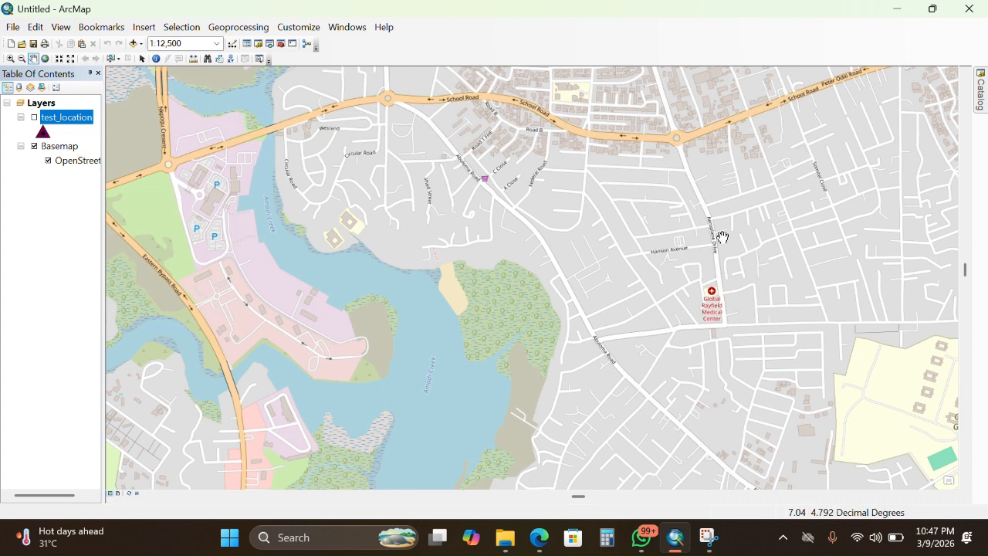
Start a new feature class in Default.gdb with the name and alias Streets, storing line features
mouse_move(983, 108)
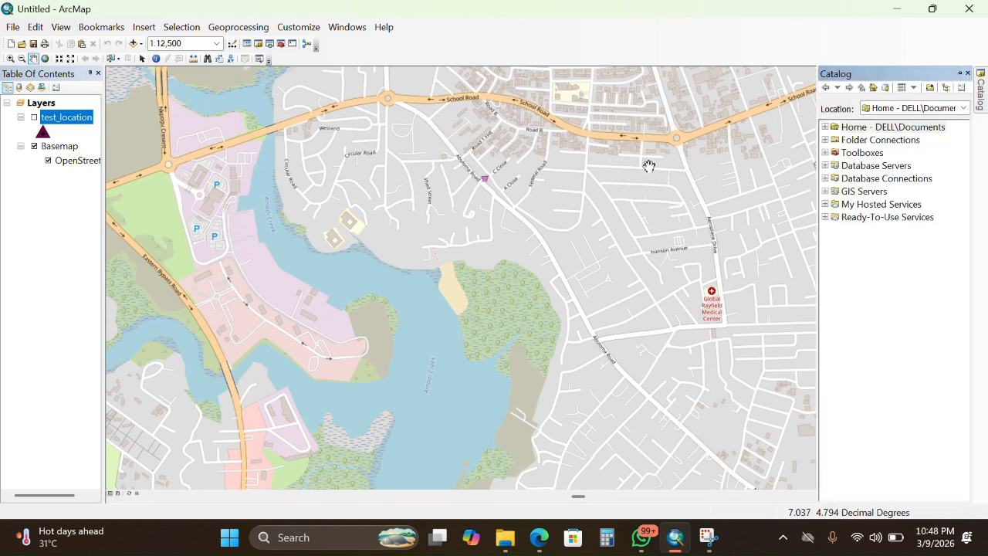
click(886, 88)
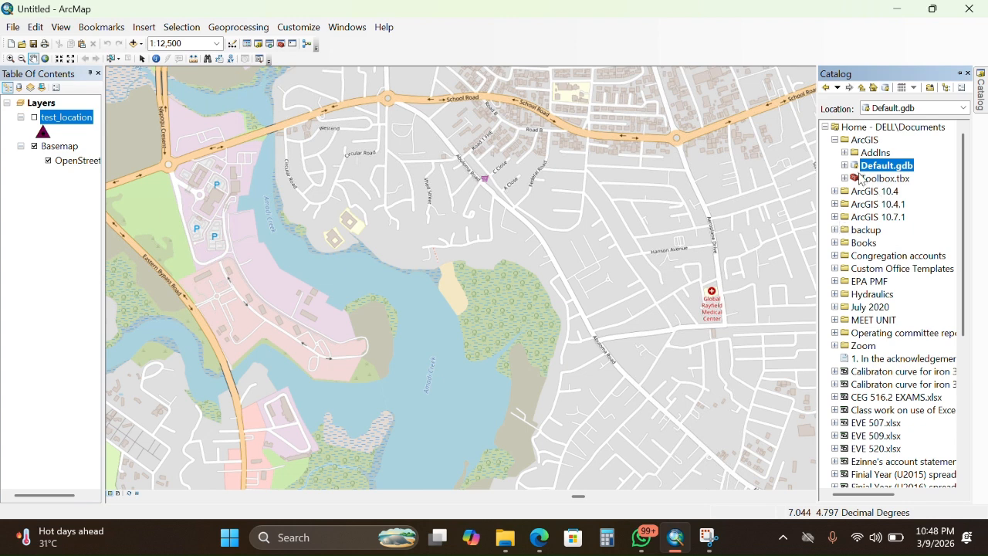
click(845, 165)
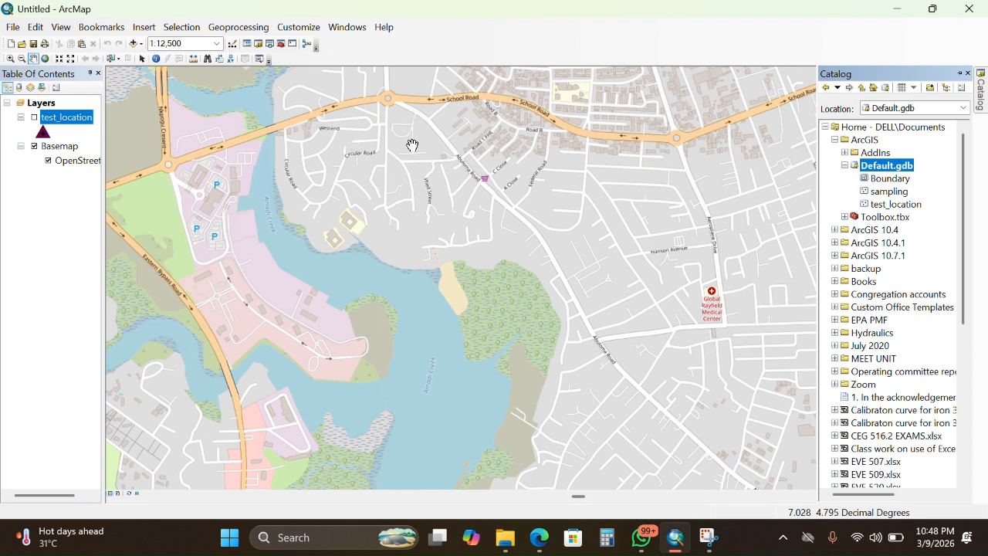
right_click(870, 167)
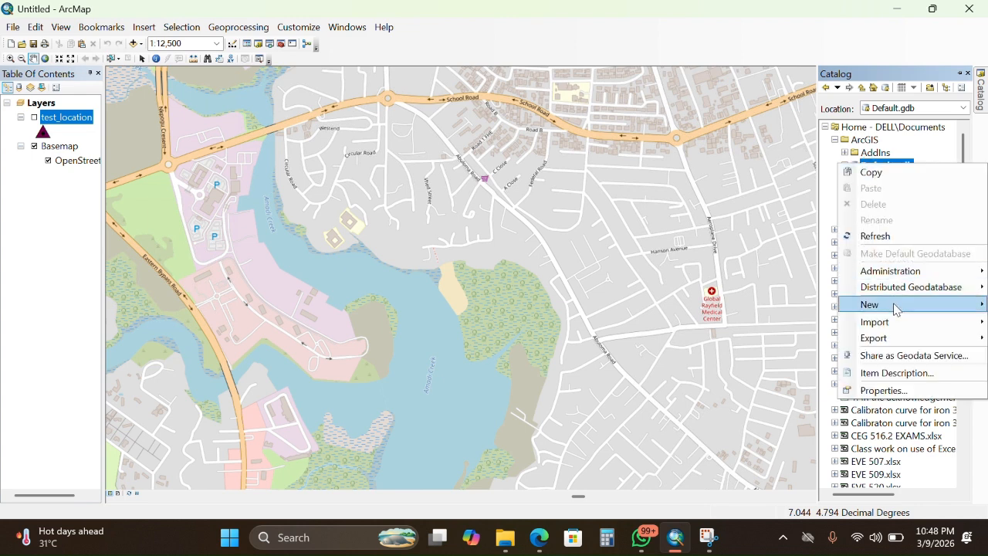
mouse_move(895, 308)
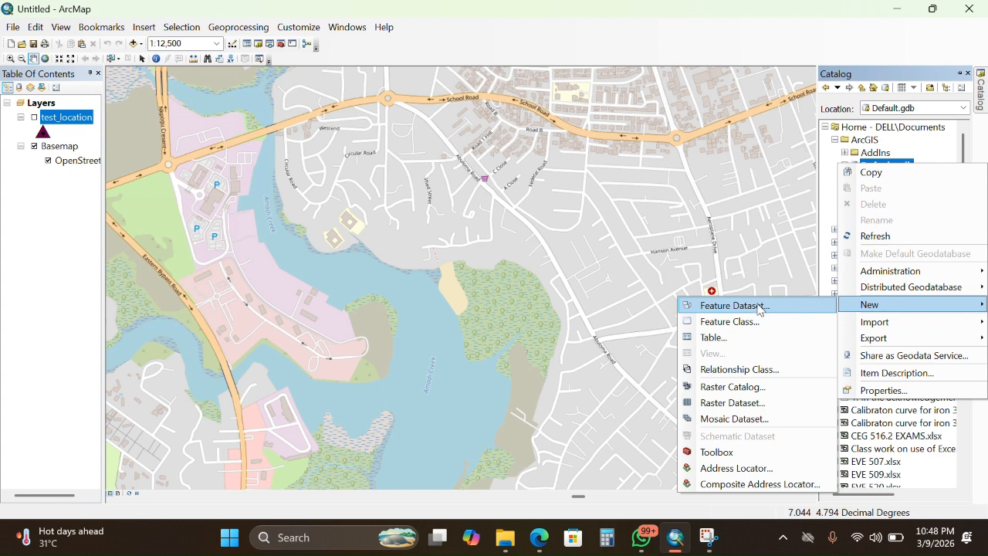
click(734, 322)
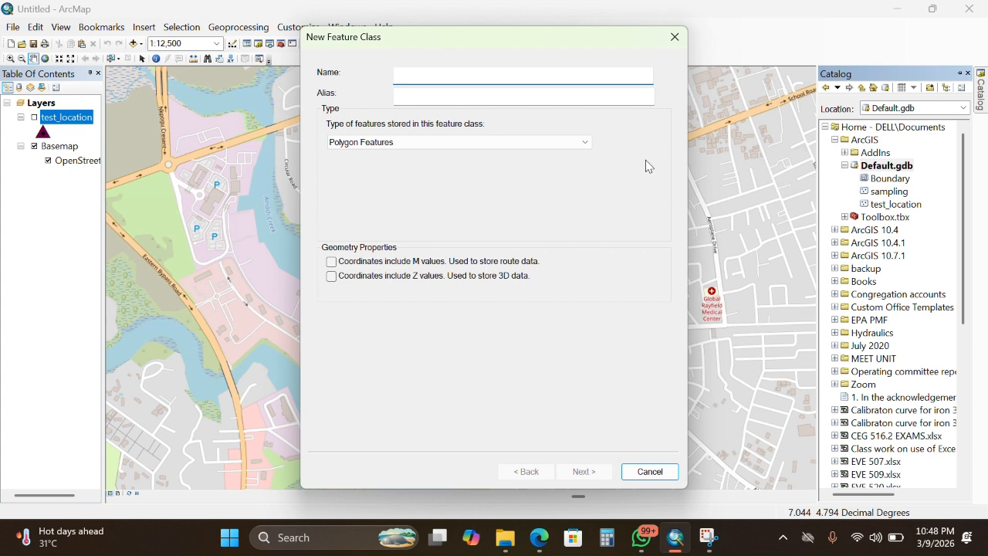
text(Streets)
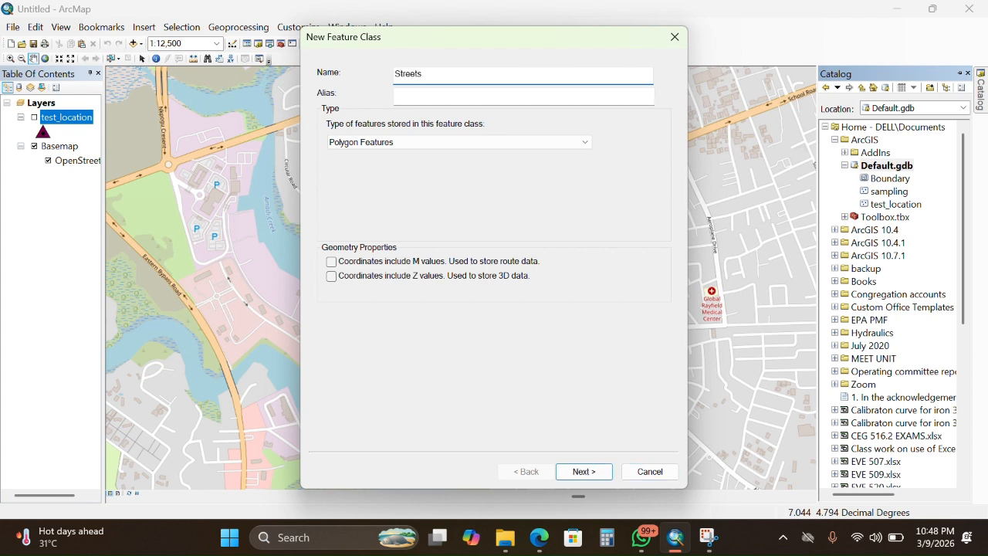
text(Streets)
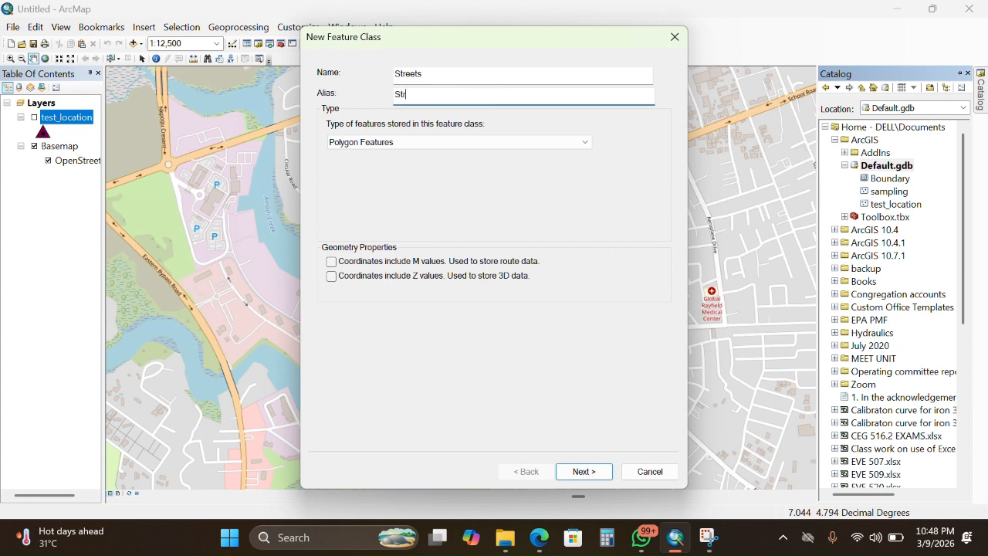
click(590, 148)
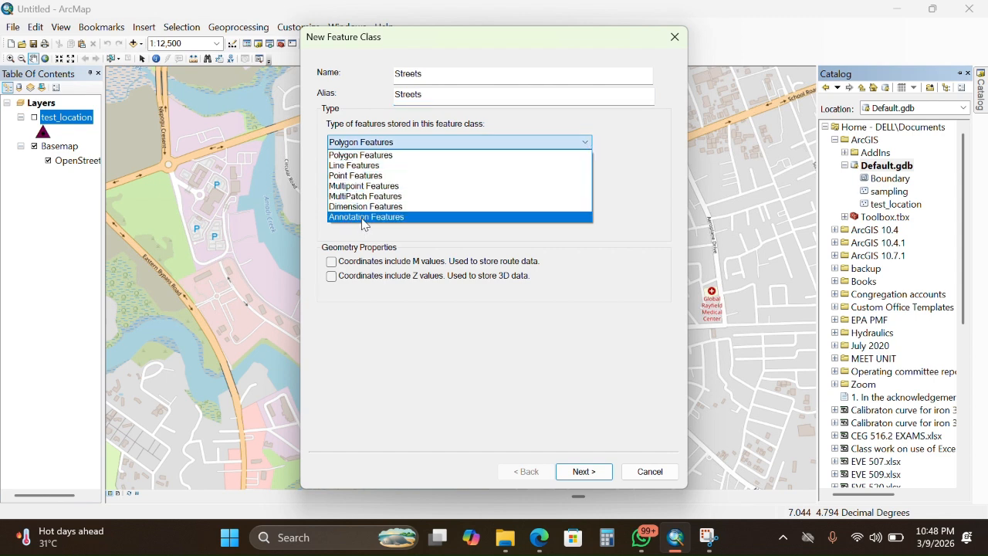
click(371, 165)
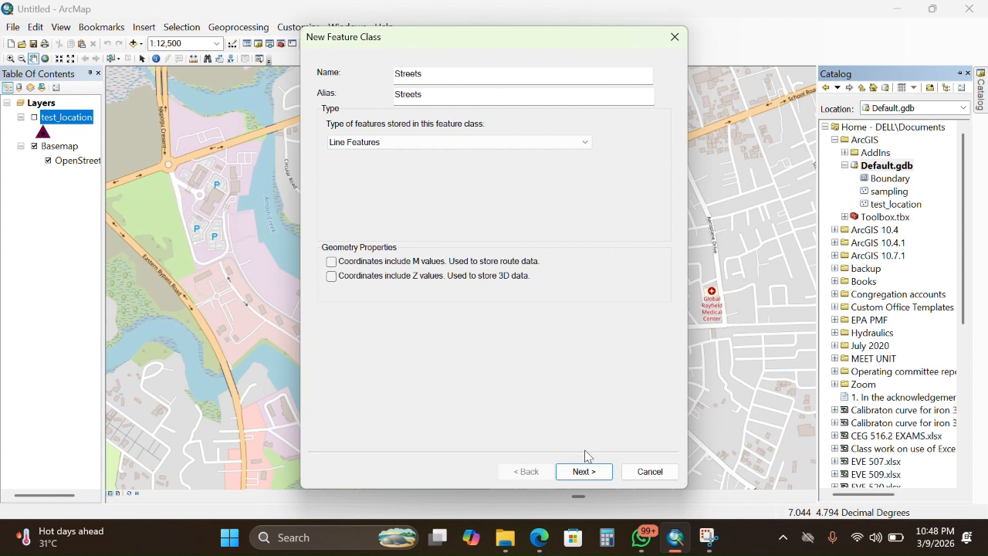
click(588, 471)
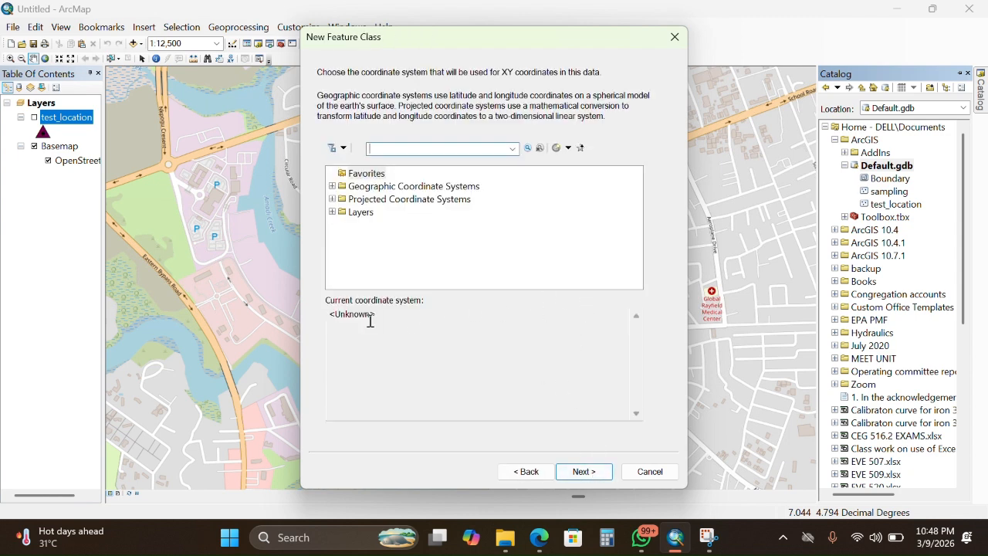
Assign the WGS 1984 geographic coordinate system to the feature class and create it with the default remaining settings
click(332, 186)
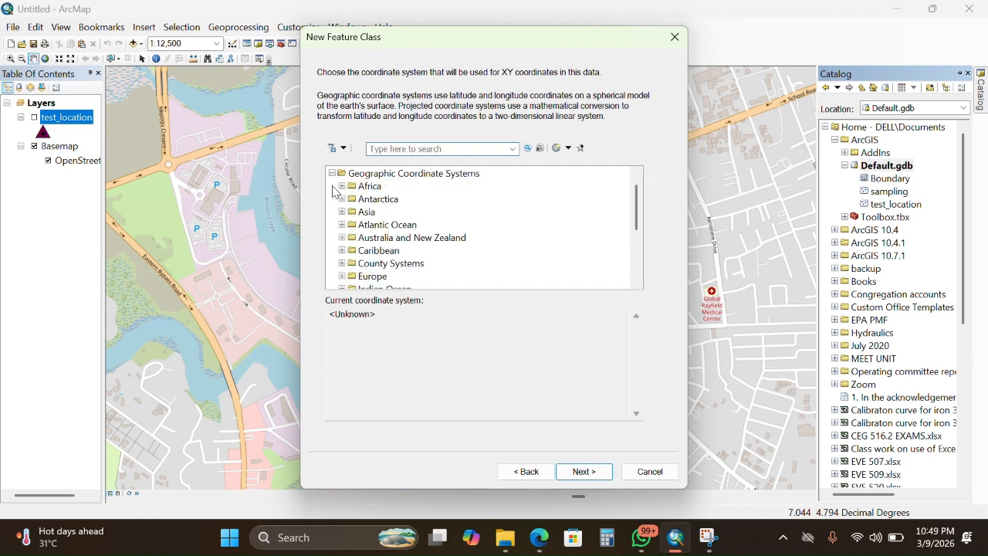
drag(637, 218, 638, 263)
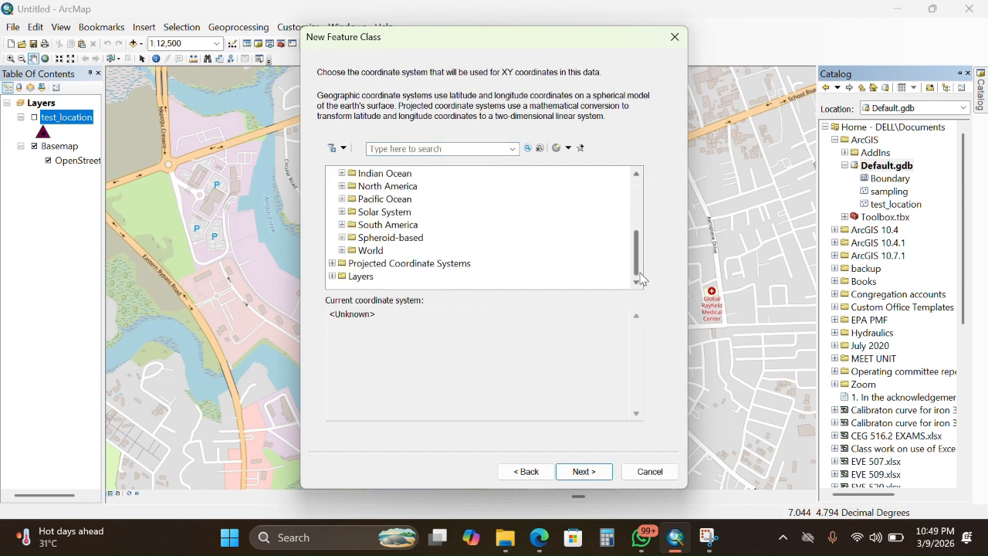
click(342, 250)
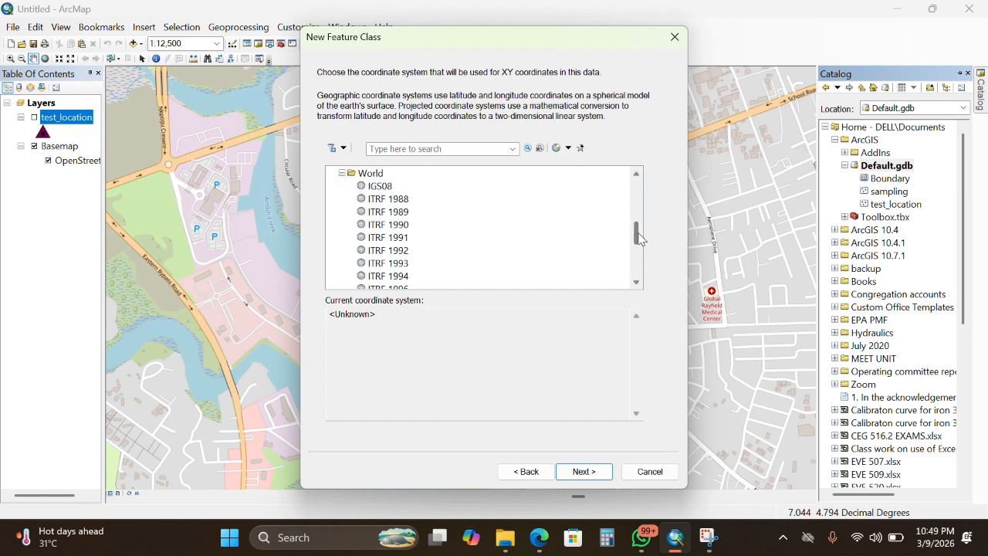
drag(639, 239, 640, 304)
click(386, 251)
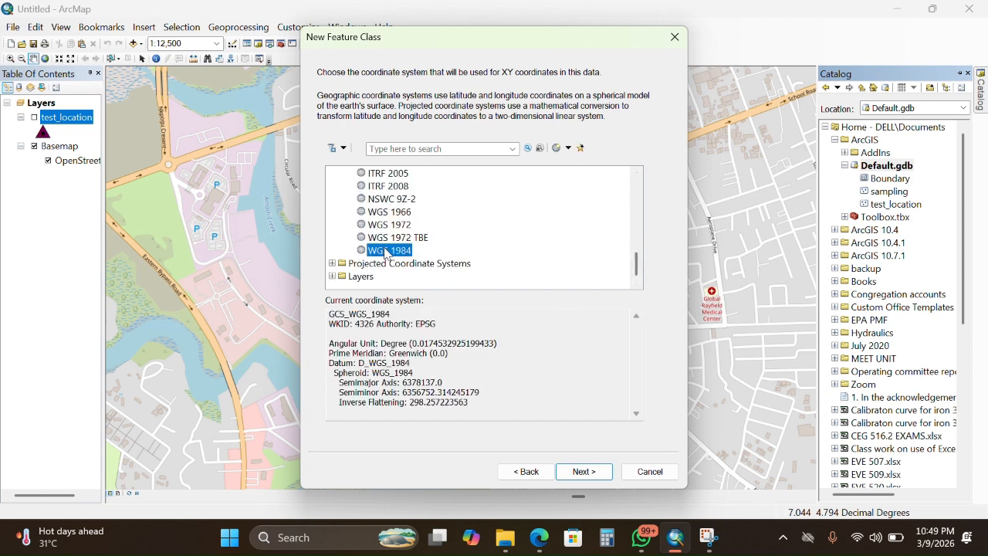
click(602, 474)
click(604, 474)
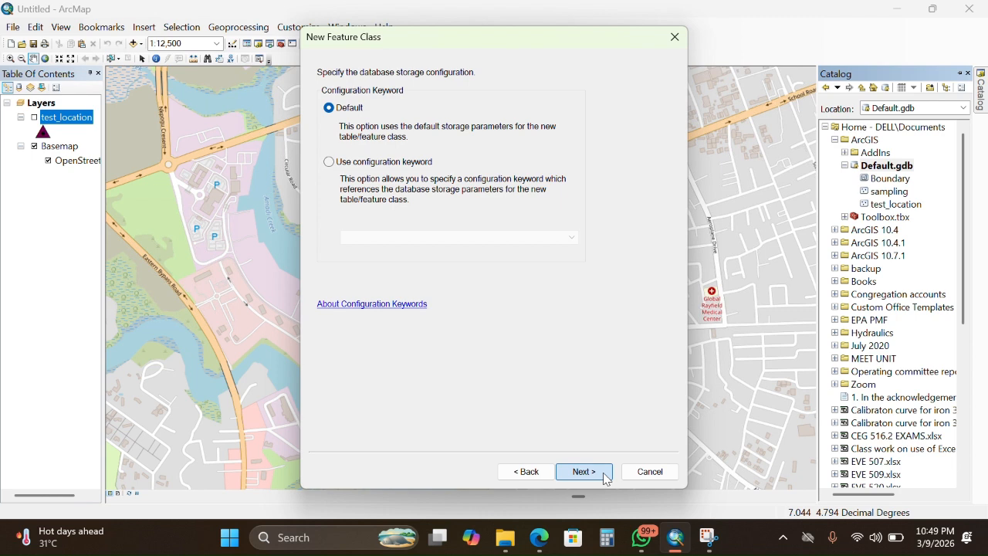
click(604, 474)
click(605, 474)
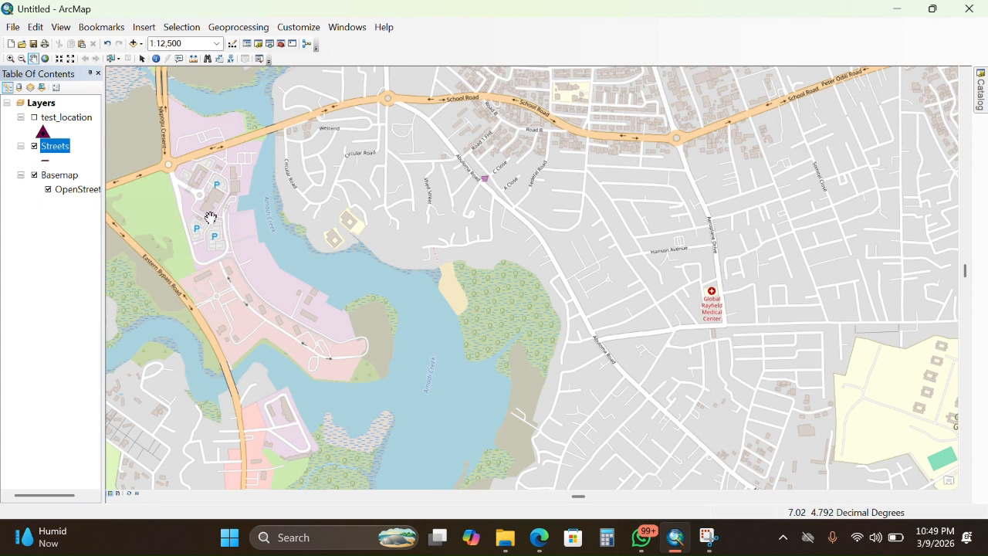
Start an edit session on the Streets layer
right_click(59, 151)
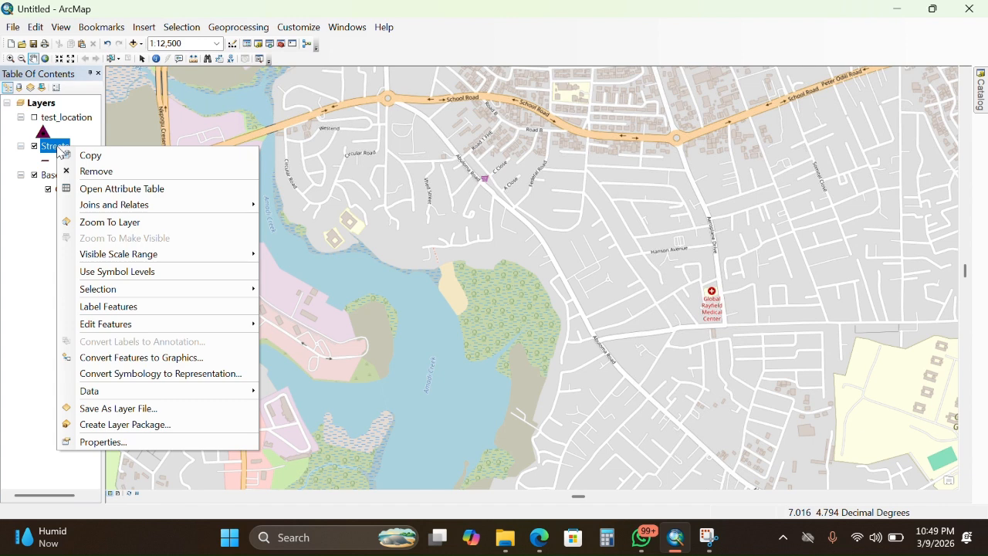
mouse_move(227, 325)
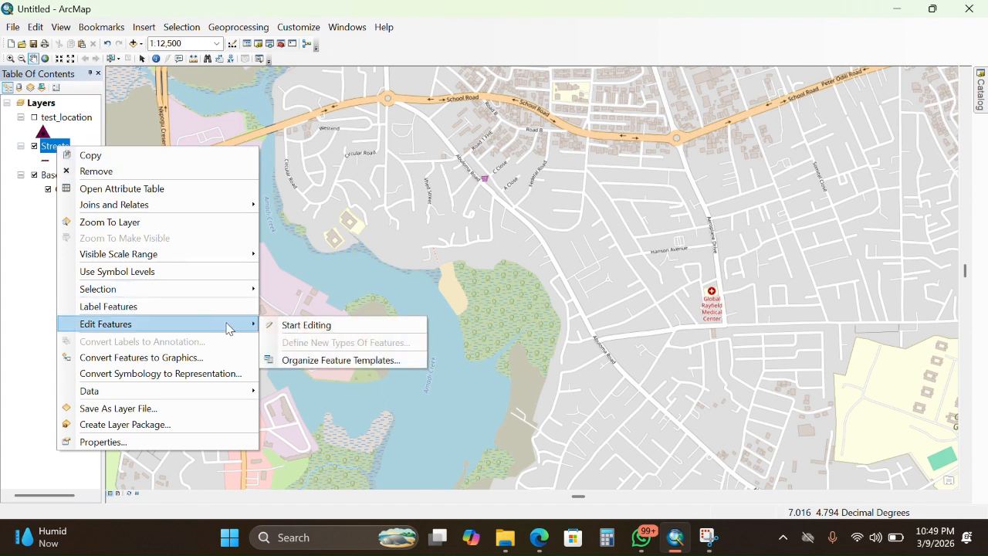
click(278, 325)
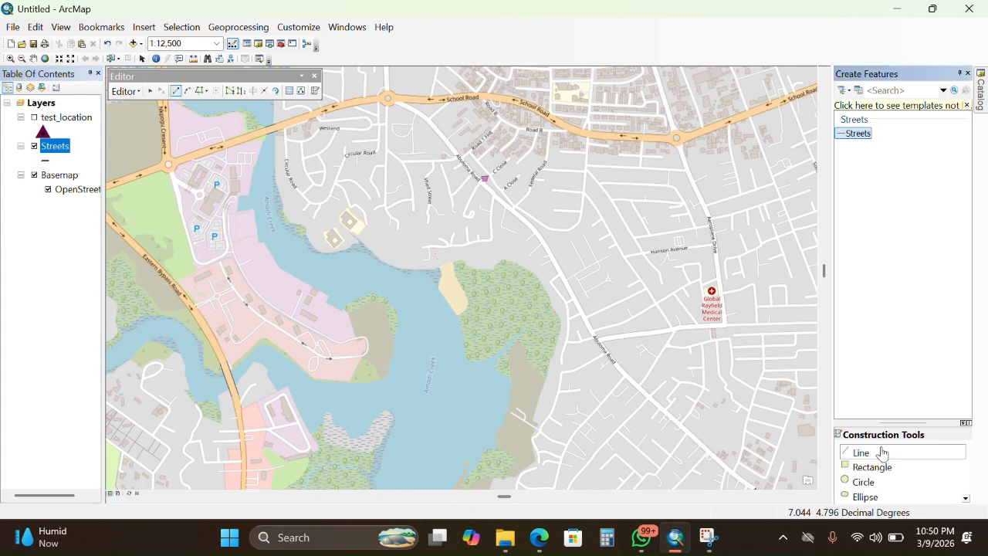
Digitize Circular Road as a Streets line, from its western junction with the main road around to the School Road roundabout, and finish the sketch
click(881, 455)
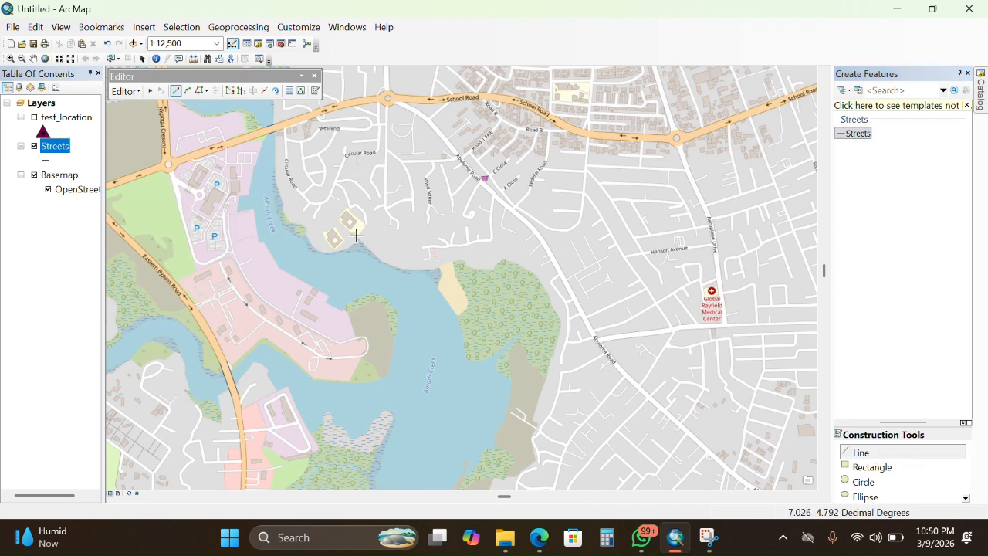
click(285, 130)
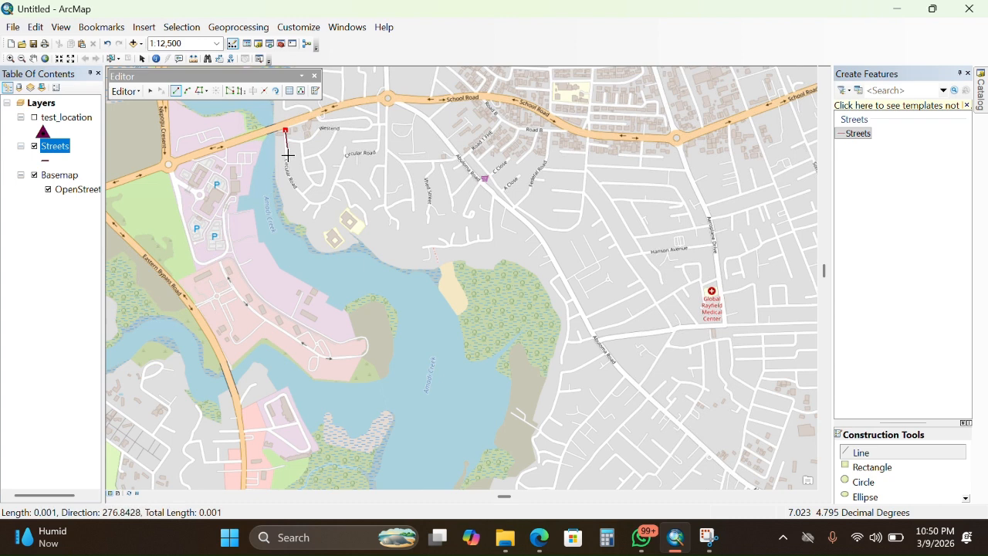
click(286, 159)
click(288, 177)
click(297, 188)
click(308, 202)
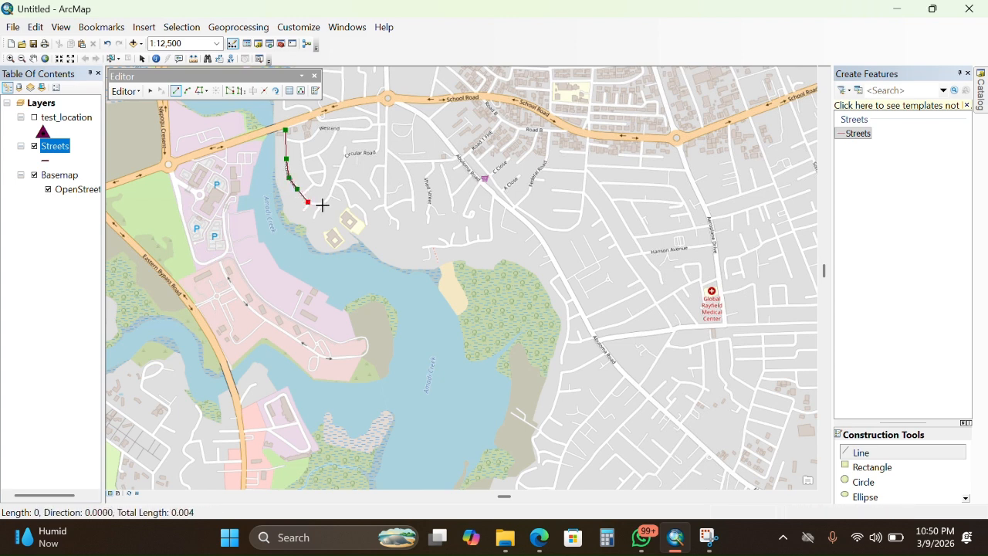
click(322, 205)
click(332, 198)
click(337, 178)
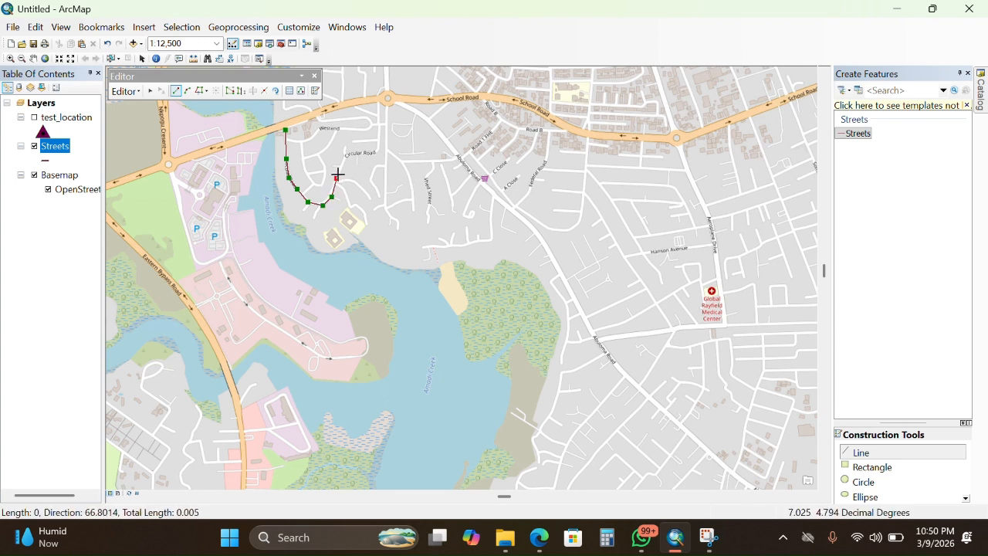
click(343, 163)
click(350, 153)
click(361, 154)
click(372, 154)
click(378, 147)
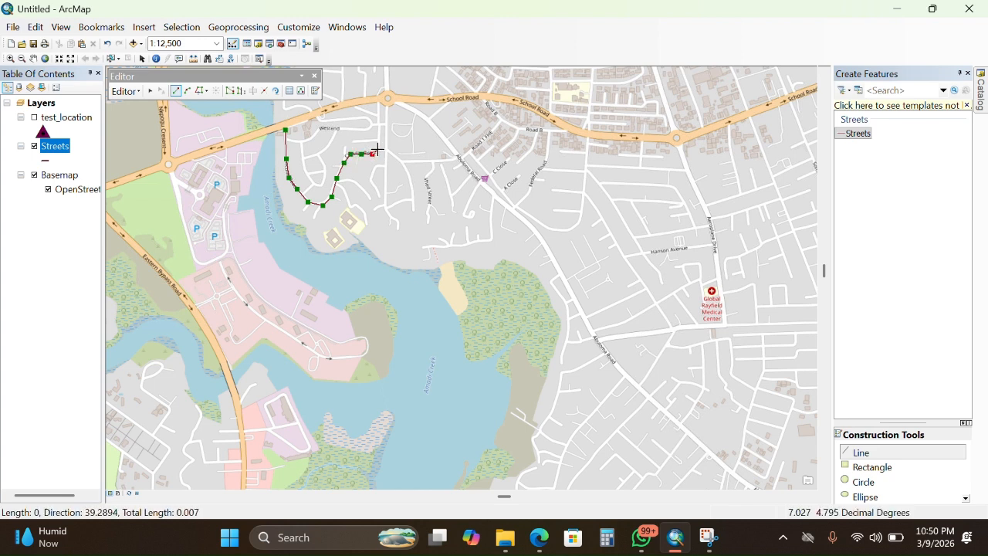
click(378, 136)
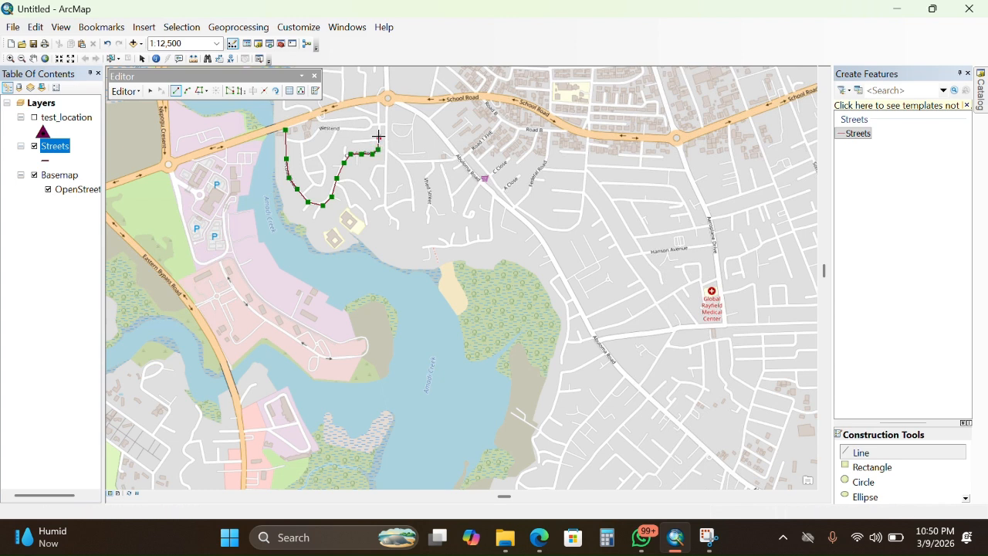
click(379, 125)
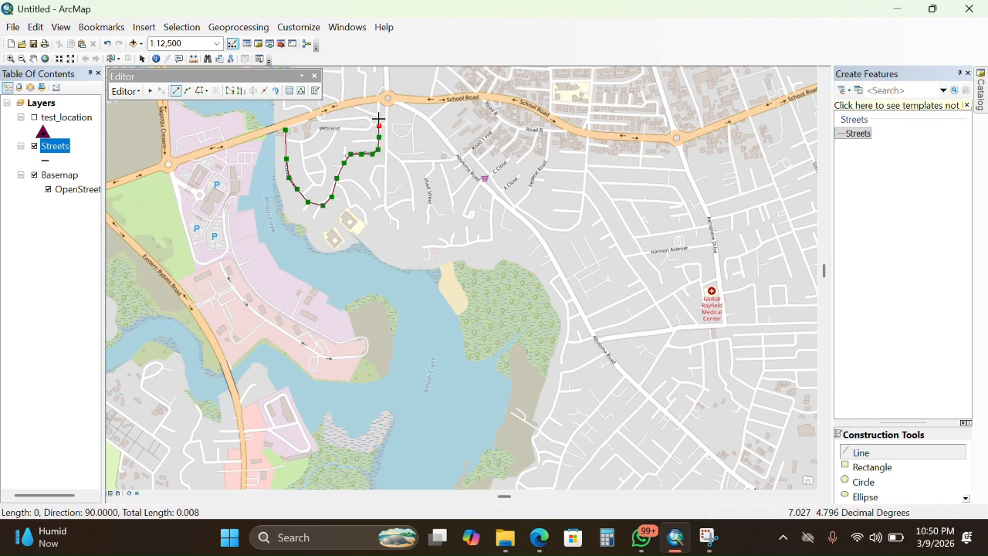
click(378, 103)
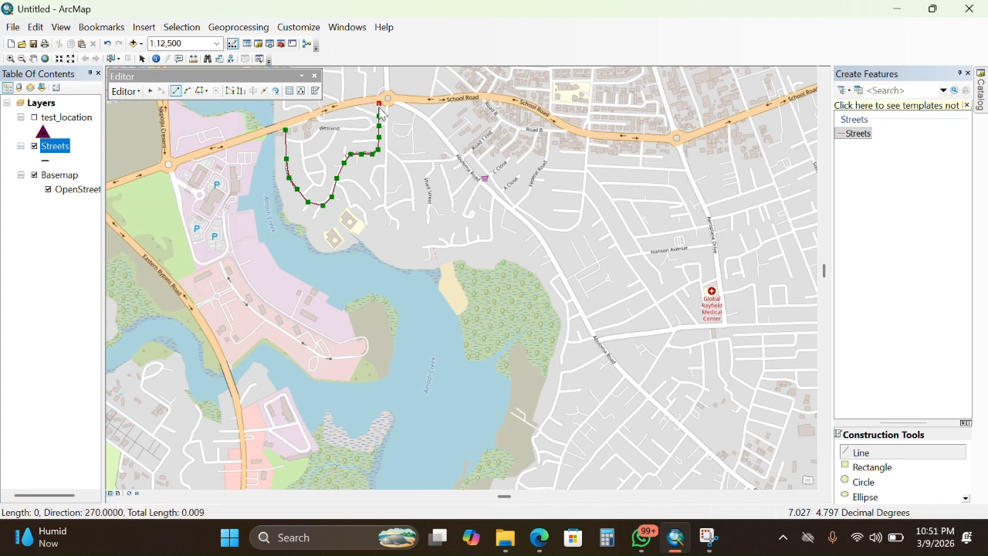
right_click(380, 110)
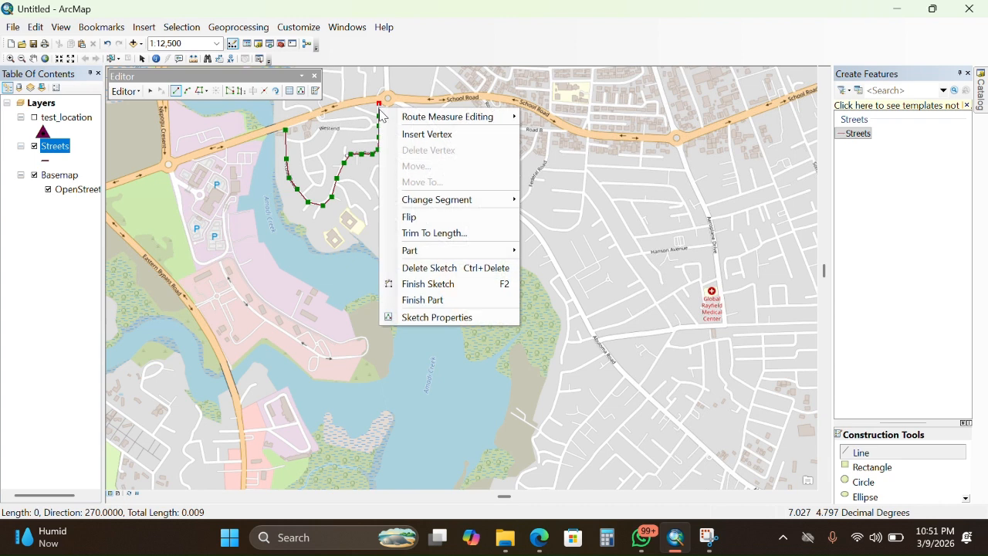
click(452, 283)
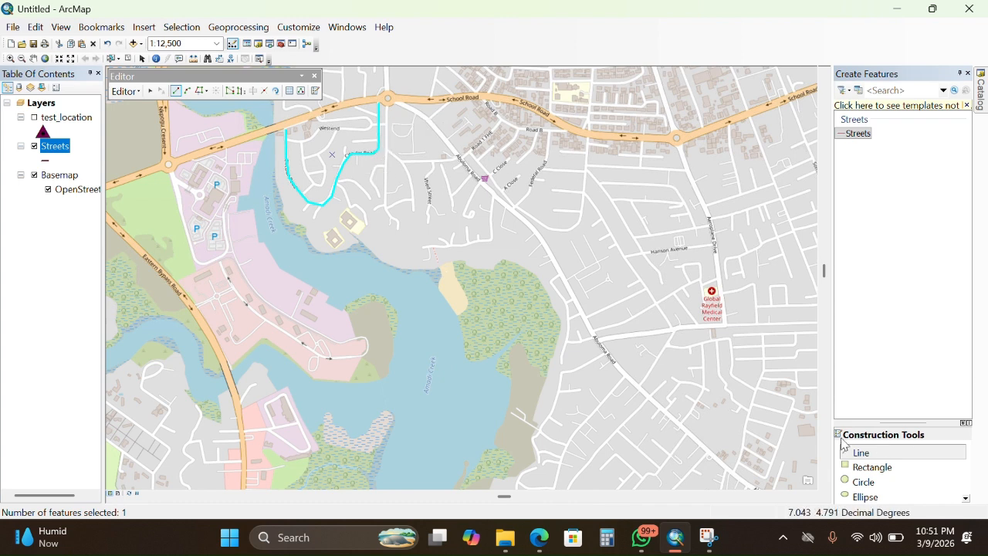
Digitize the inner street from Circular Road's southwestern bend north and then east along Westend to Circular Road's eastern stretch, and finish the sketch
click(306, 199)
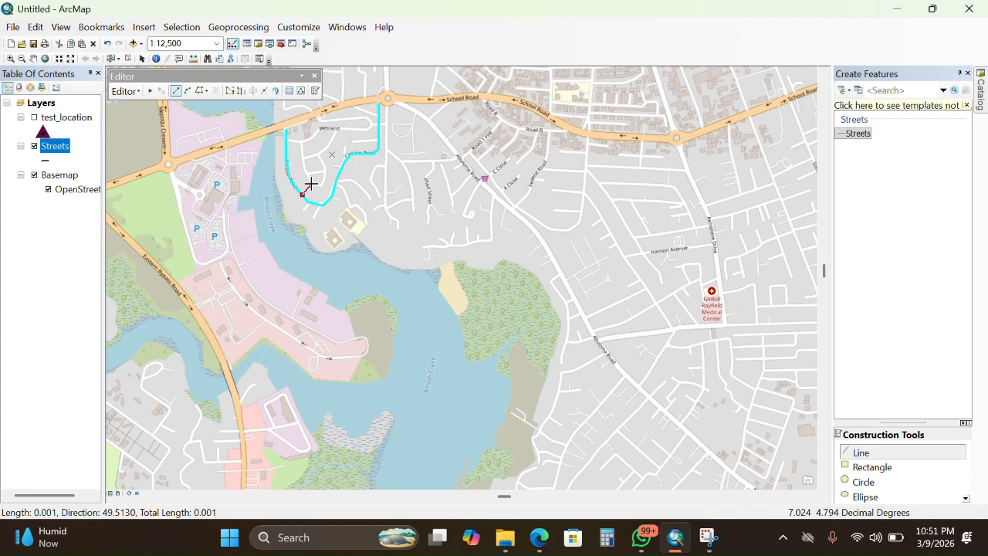
click(312, 185)
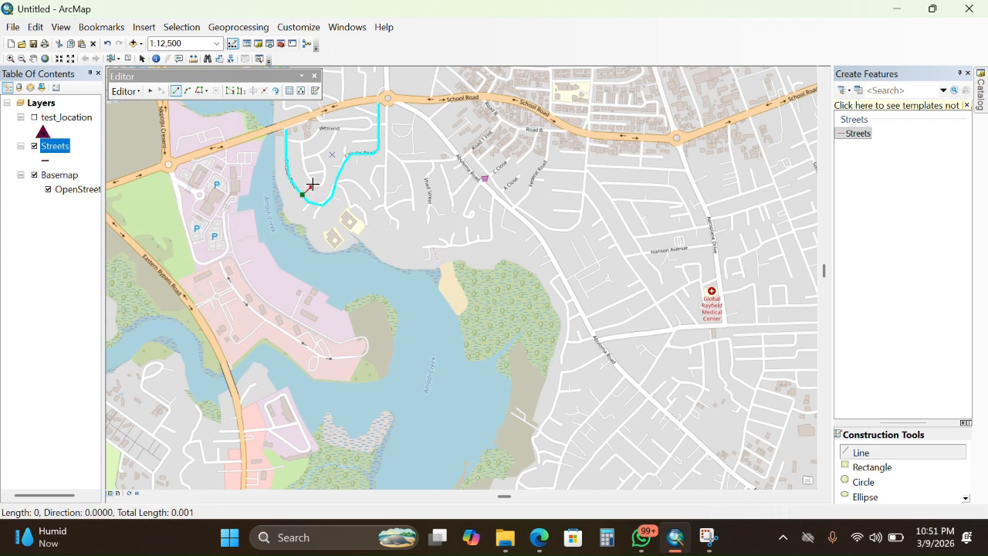
click(321, 185)
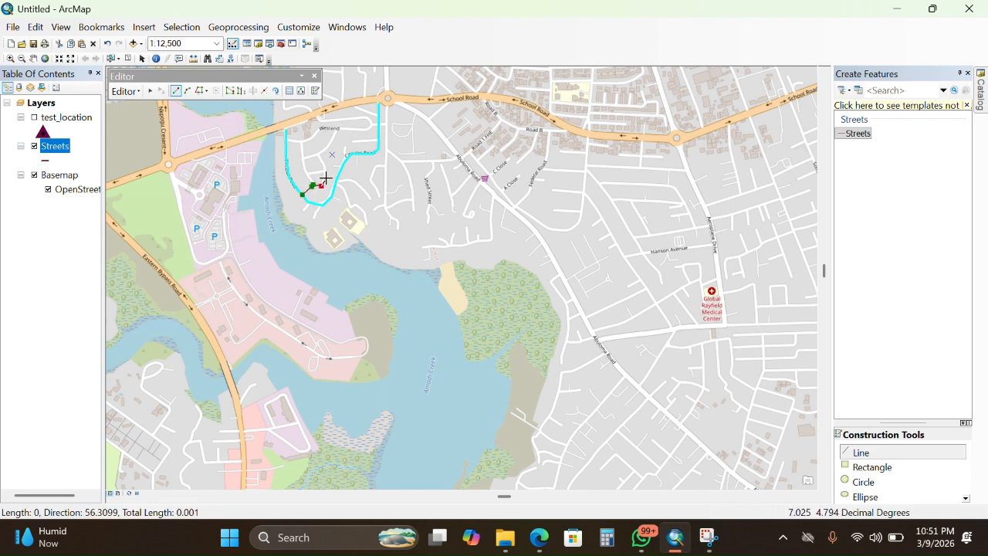
click(325, 176)
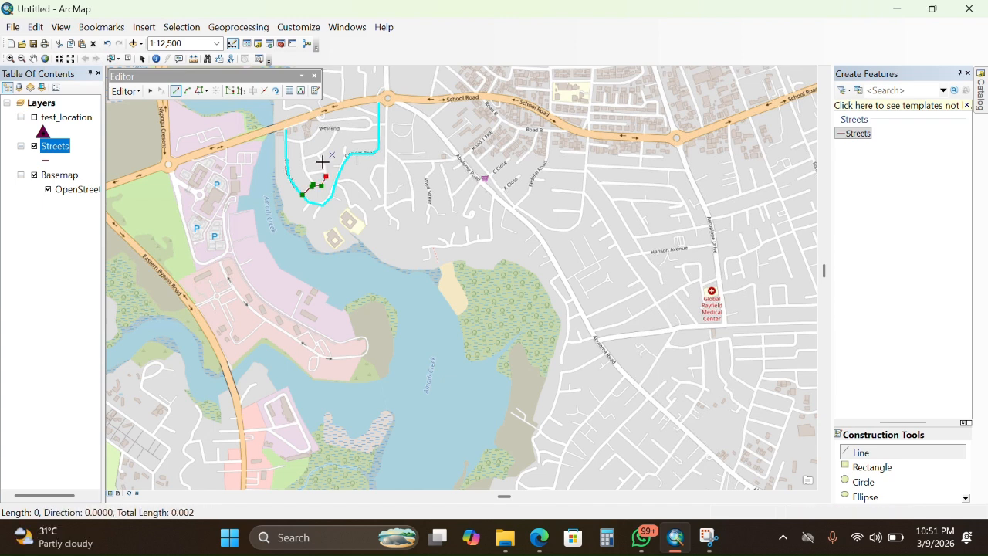
click(319, 155)
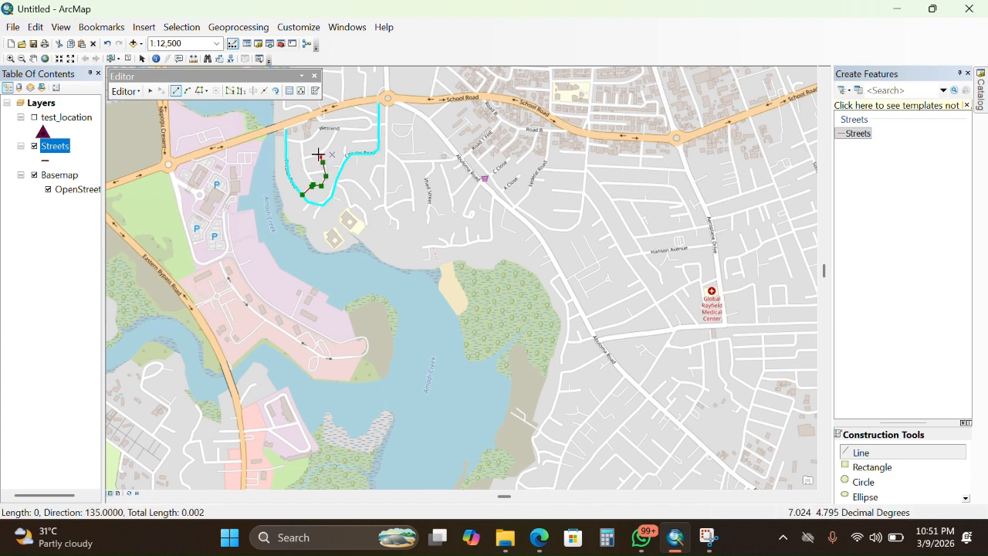
click(327, 146)
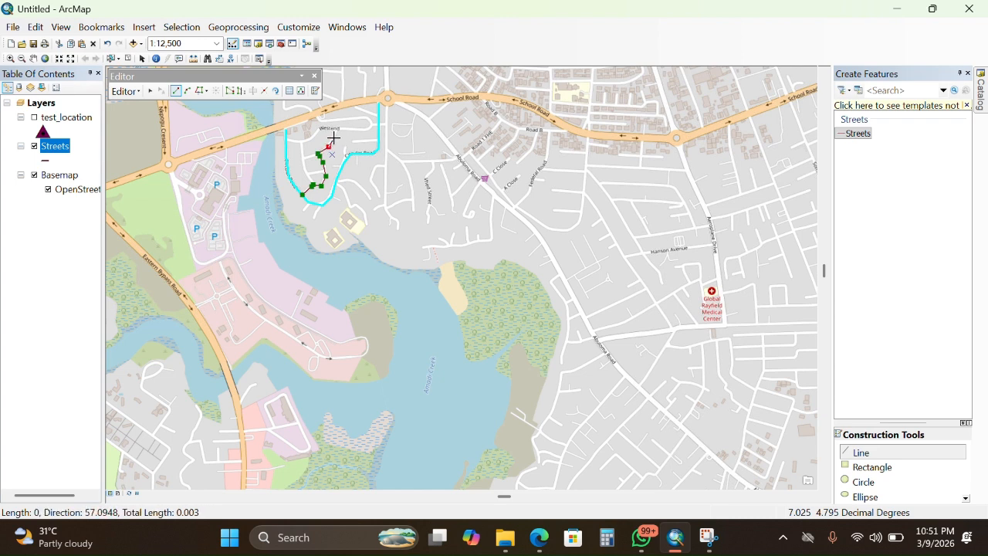
click(337, 130)
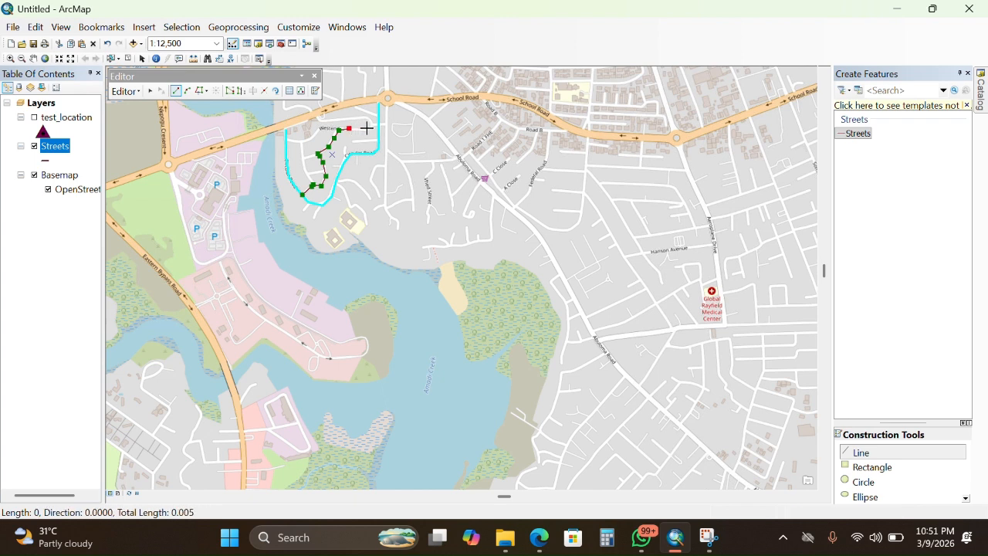
click(368, 127)
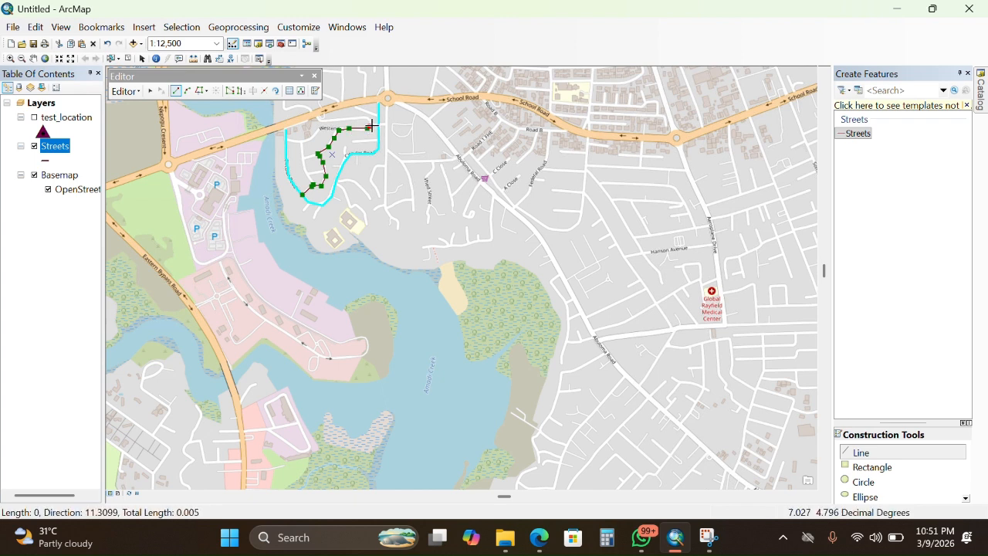
click(379, 128)
right_click(379, 128)
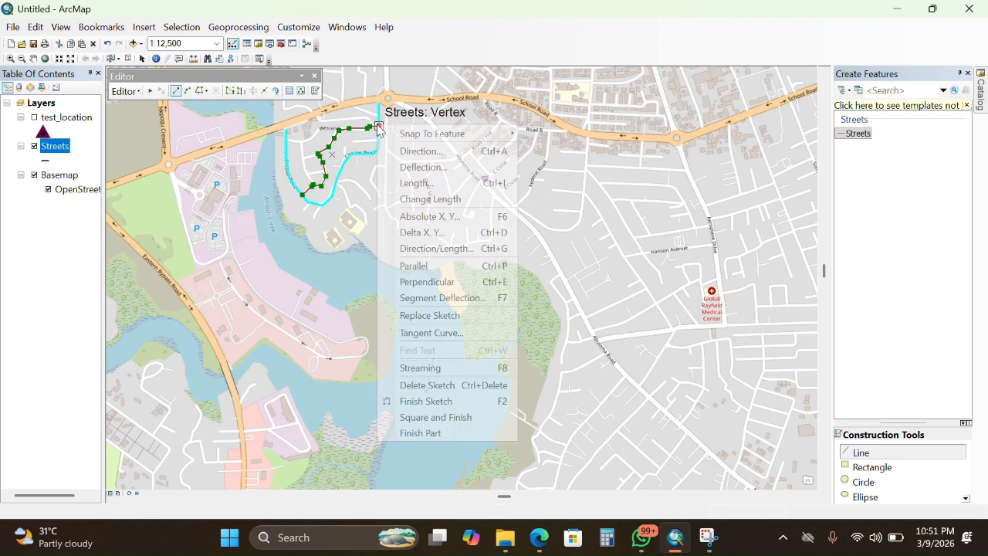
click(459, 401)
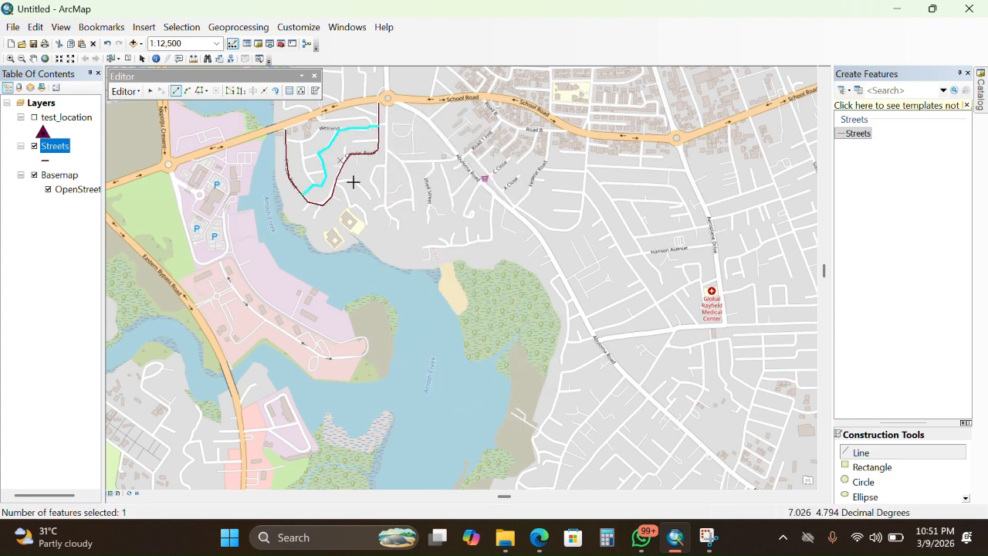
Digitize the street just north of Westend, from Westend's eastern end west to the main road, and finish the sketch
click(371, 127)
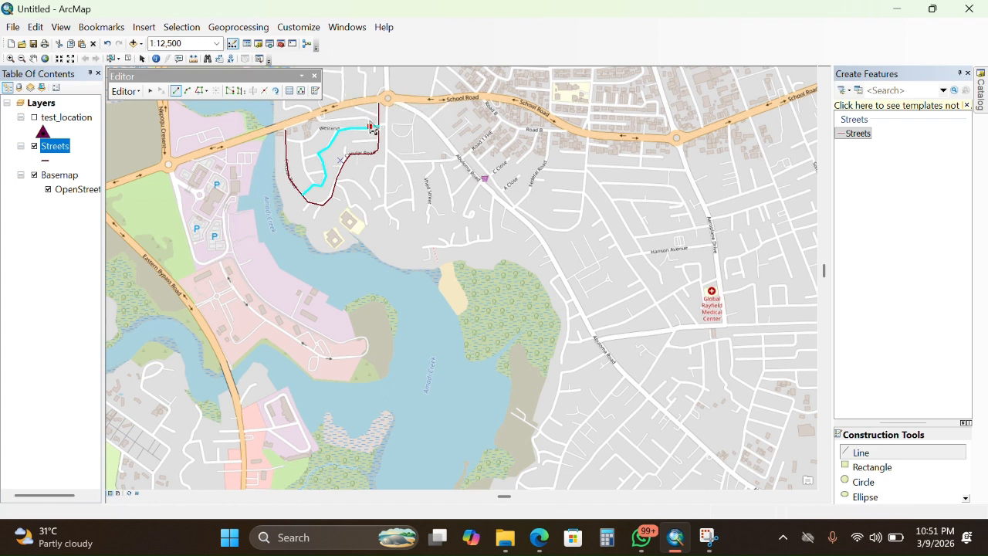
click(367, 117)
click(356, 119)
click(336, 120)
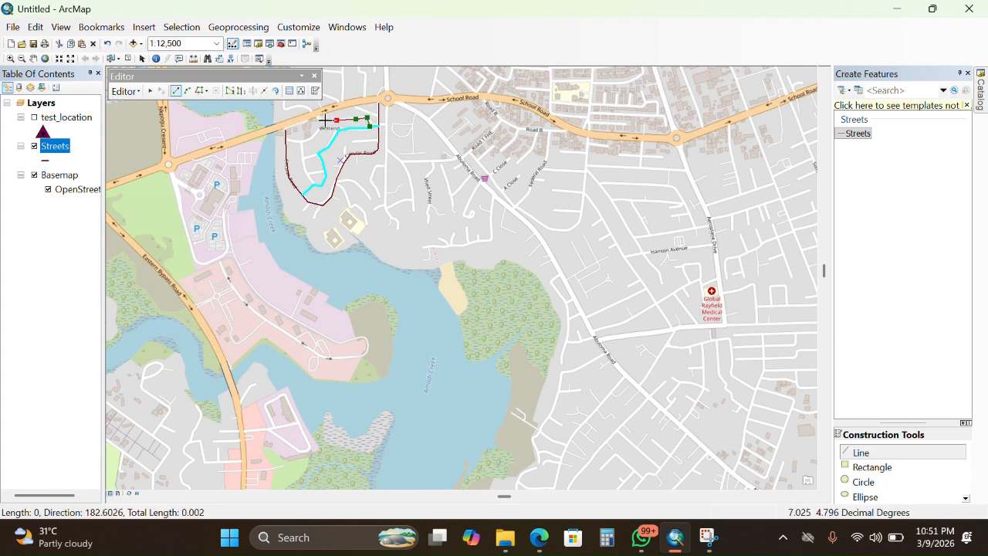
click(321, 121)
right_click(315, 115)
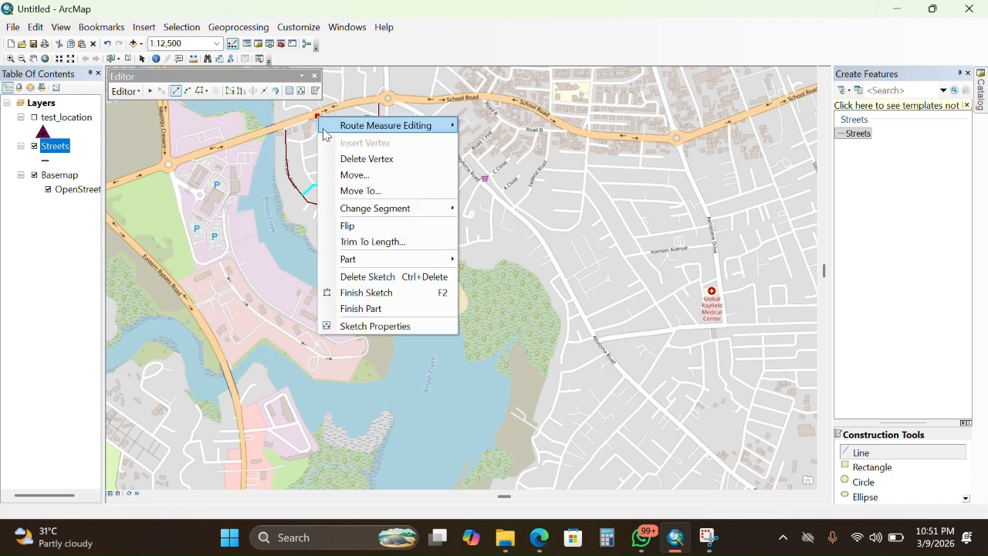
click(392, 299)
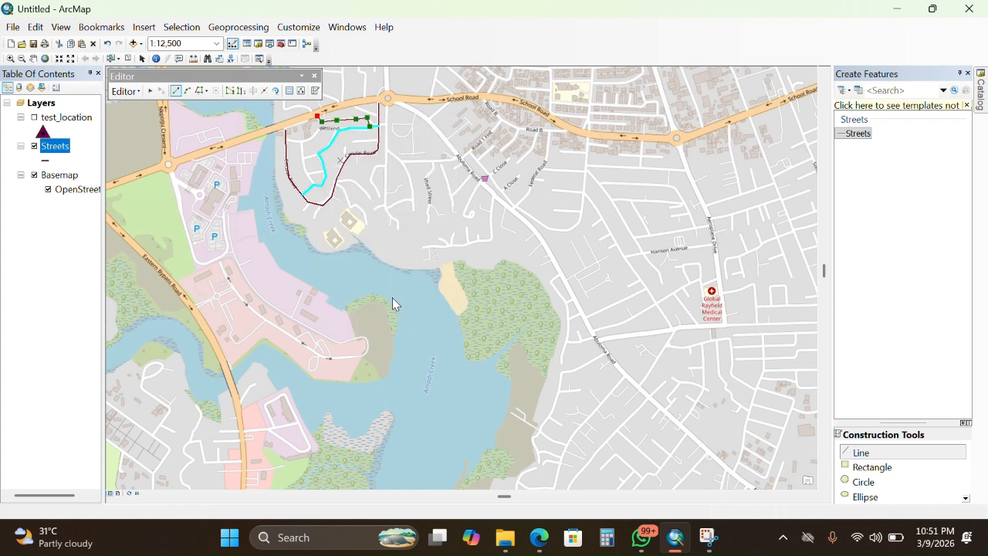
Digitize the western part of Westend, from Circular Road's western side to the existing Westend line, and finish the sketch
click(285, 141)
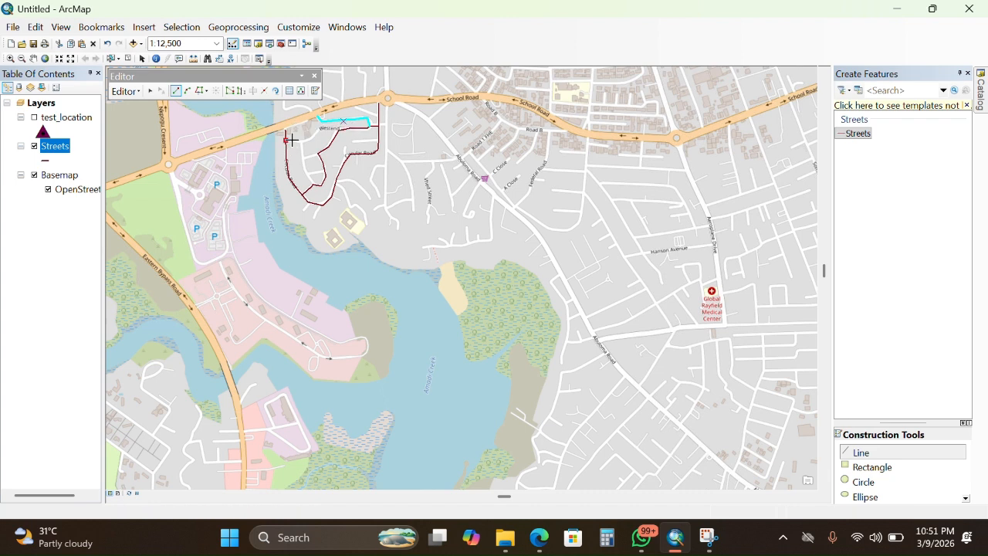
click(298, 140)
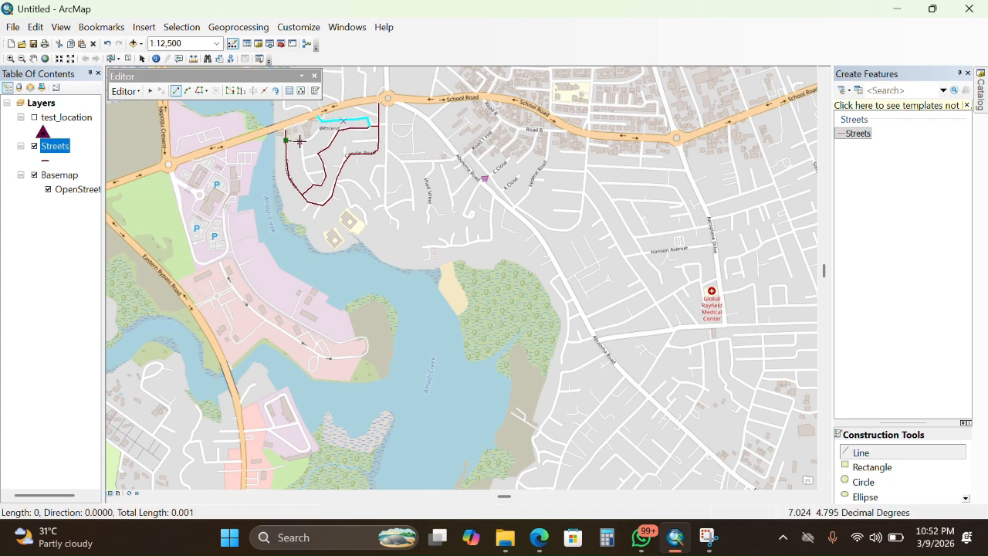
click(308, 140)
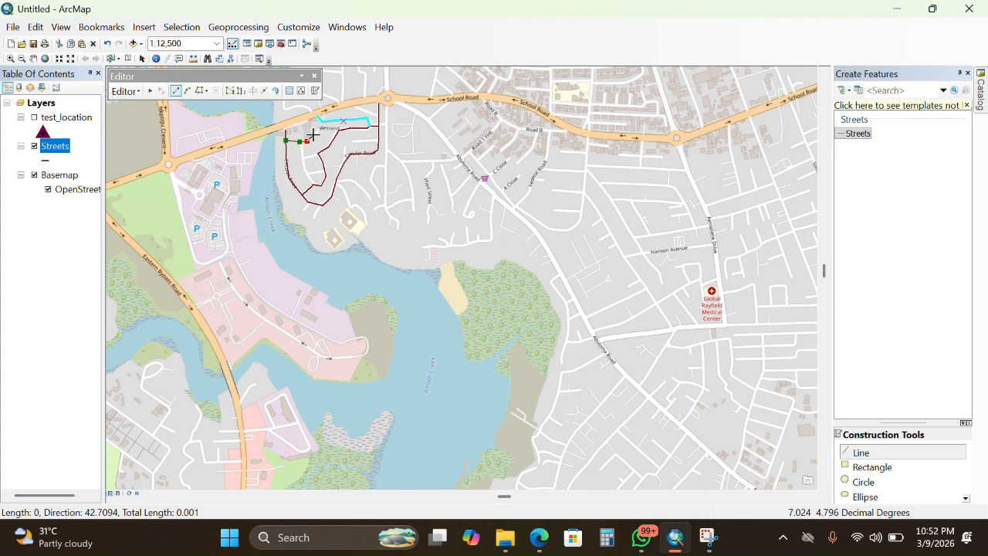
click(312, 135)
click(321, 128)
click(333, 127)
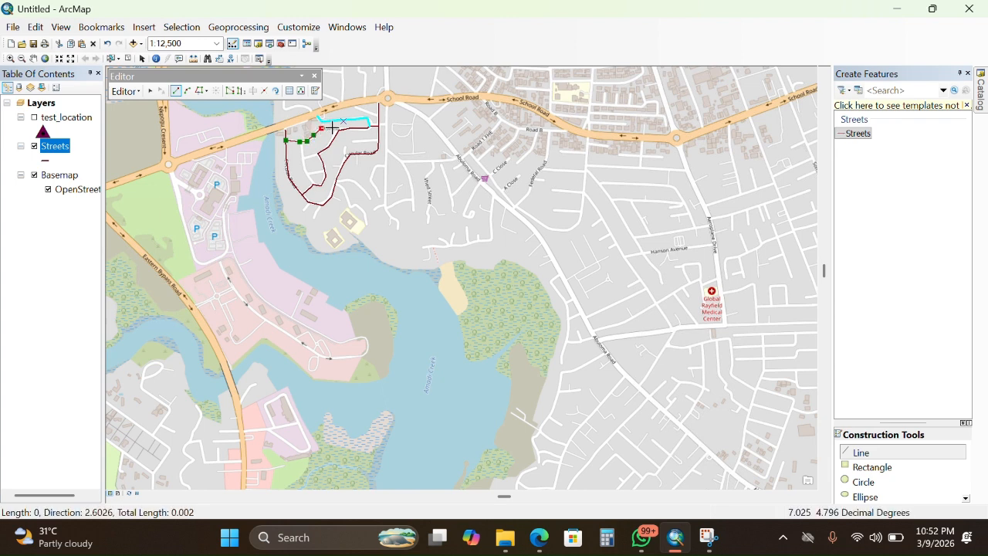
click(348, 131)
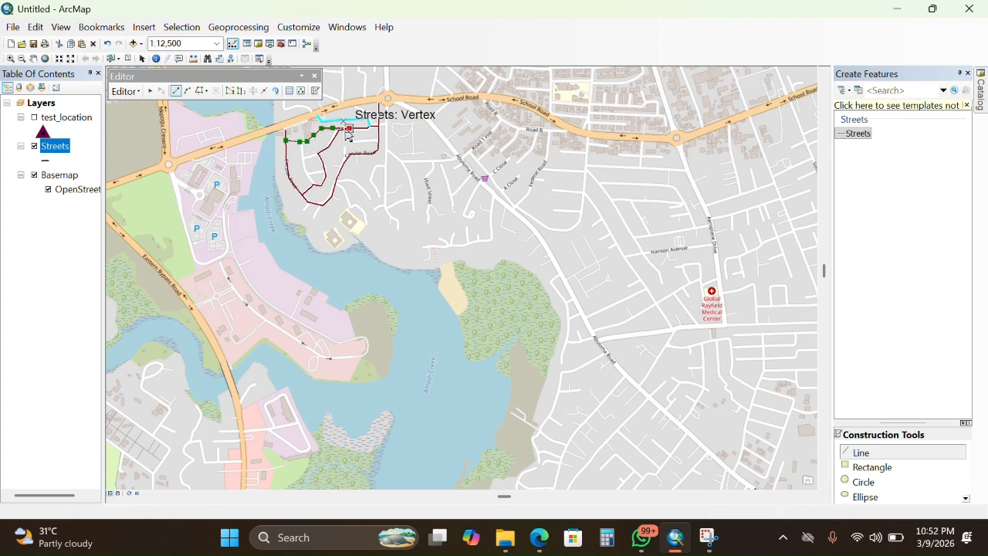
right_click(348, 131)
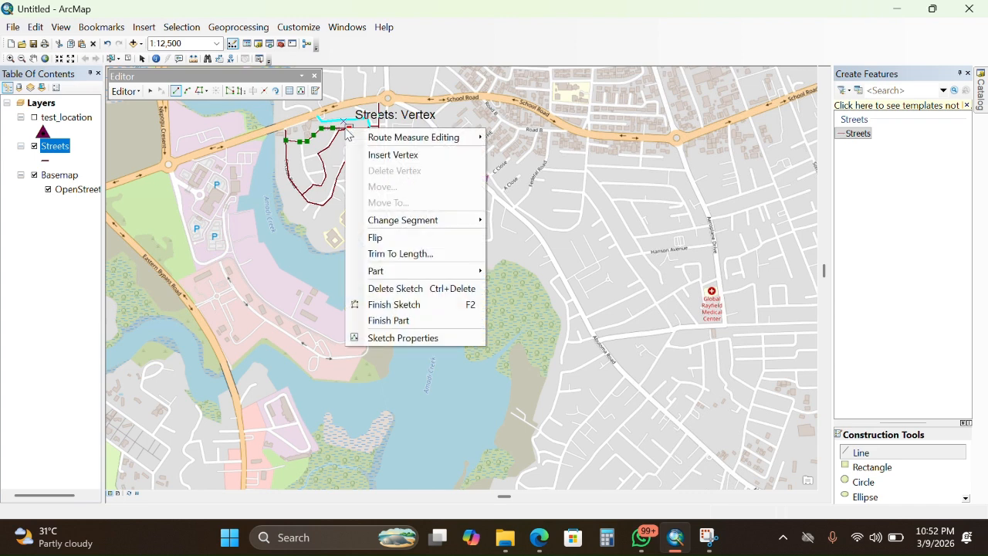
click(405, 302)
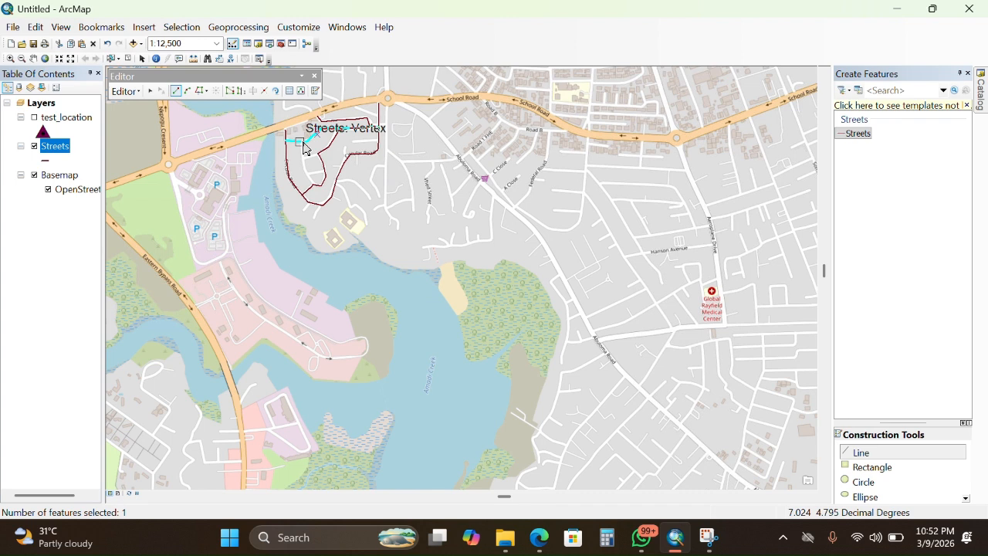
Digitize the side street running south from western Westend to the southern bend of the inner street, and finish the sketch
click(300, 142)
click(302, 155)
click(304, 163)
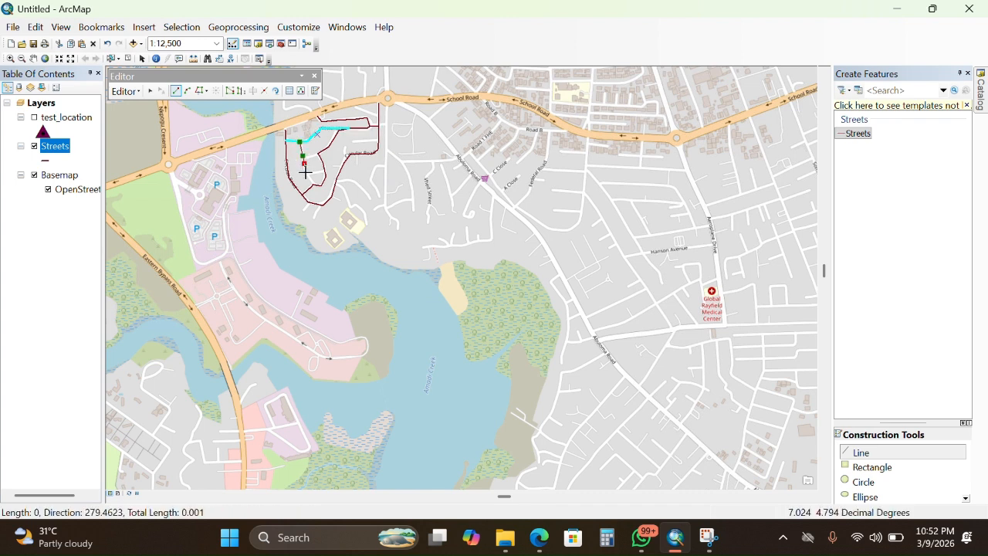
click(307, 174)
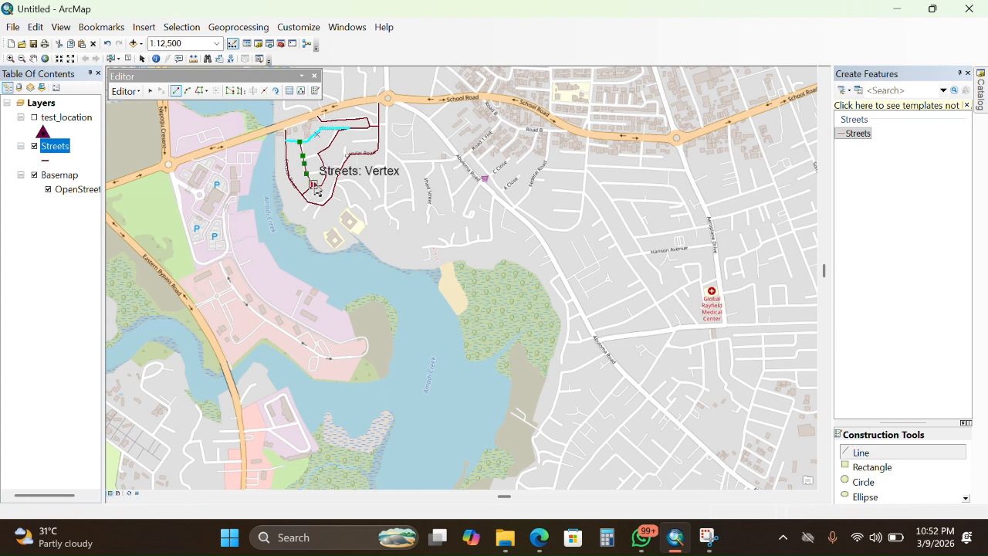
right_click(315, 187)
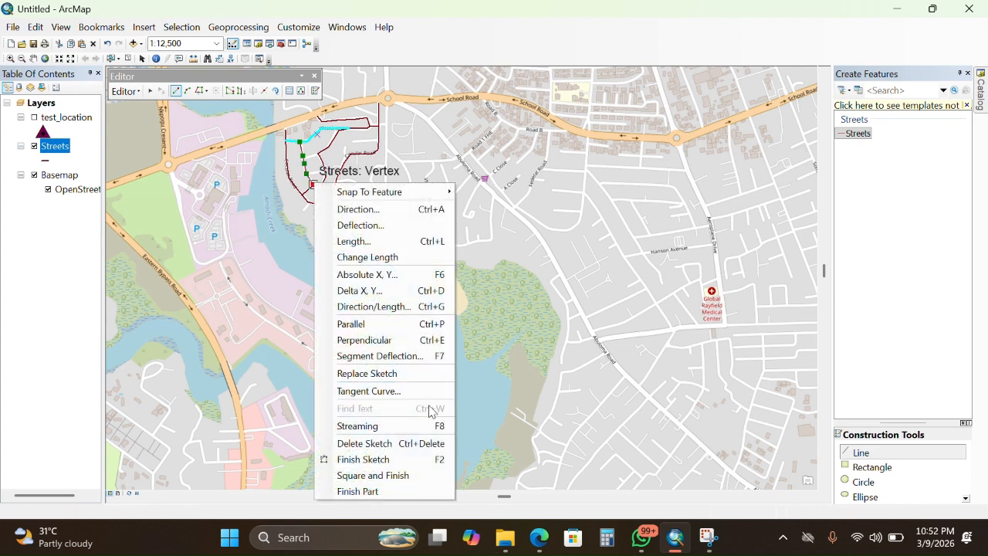
click(424, 459)
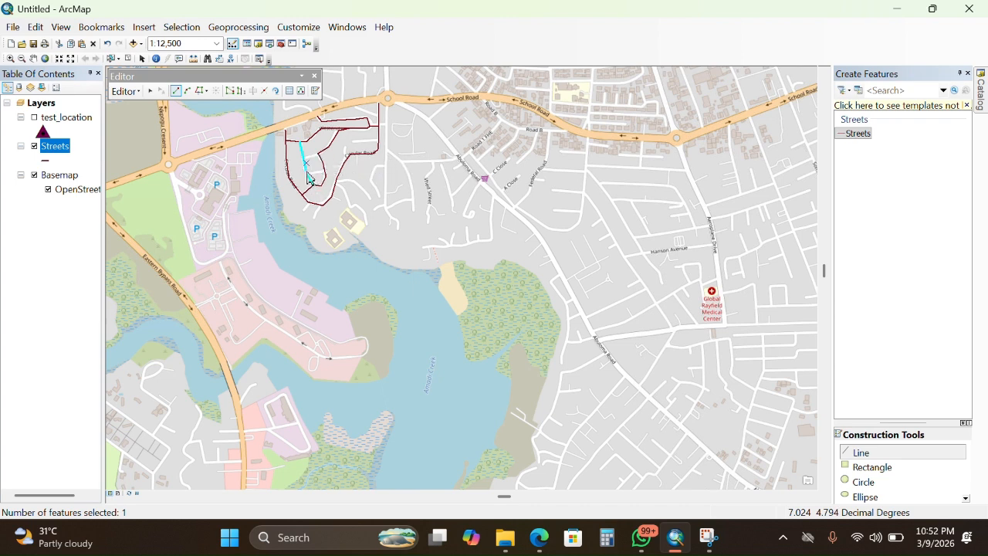
Digitize the southern cross street linking the new side street to the inner street east of it, and finish the sketch
click(307, 173)
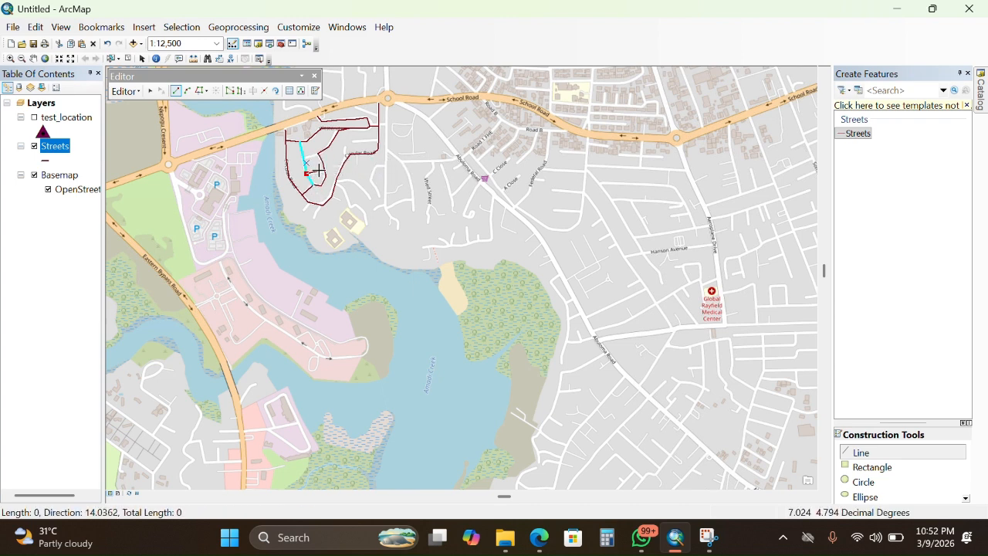
click(327, 173)
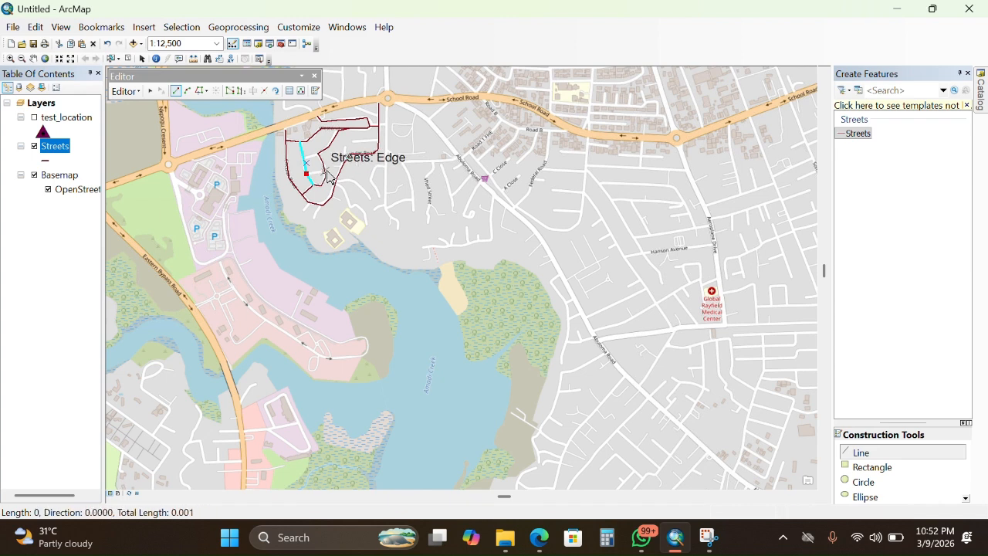
right_click(327, 174)
click(413, 449)
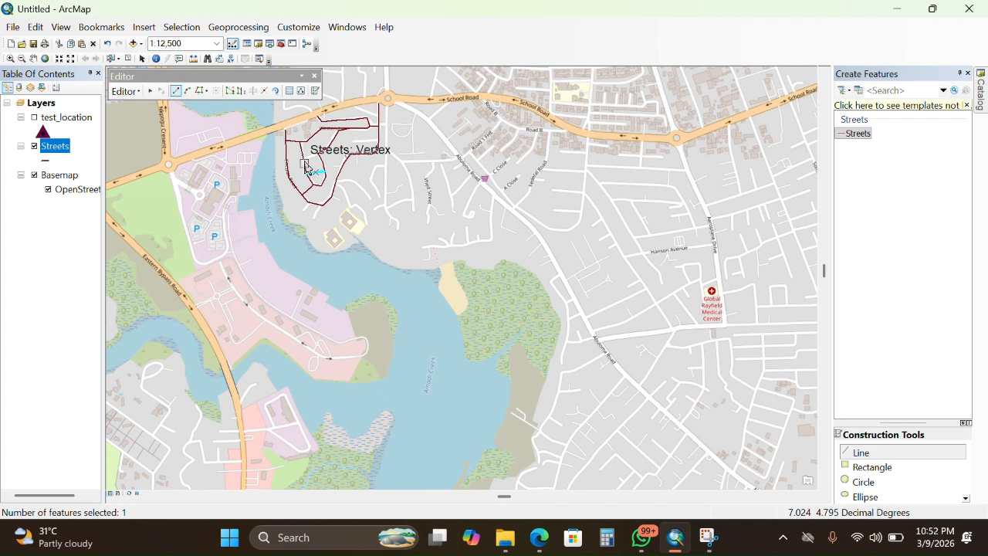
Digitize the northern cross street between the same side street and the inner street, snapping to their vertices, and finish the sketch
click(304, 160)
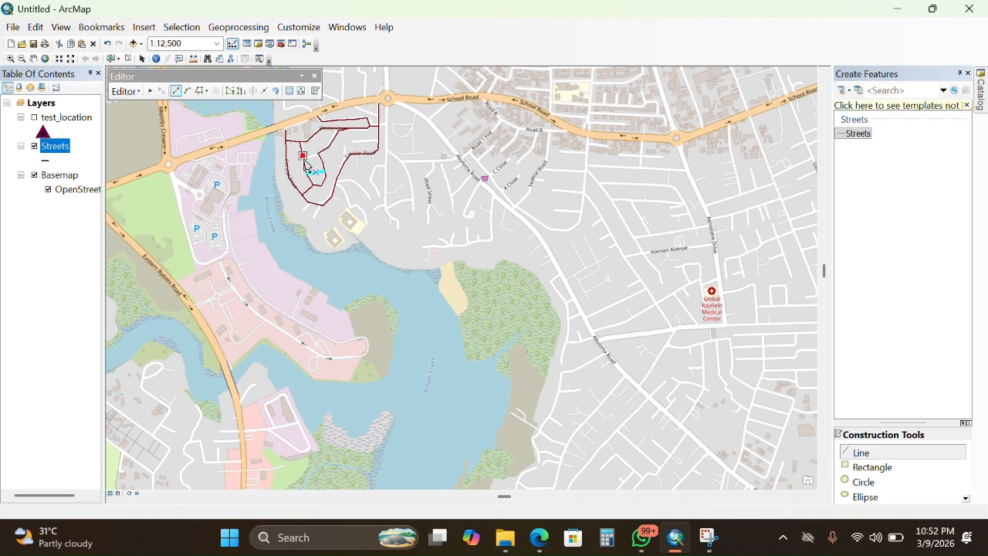
click(318, 156)
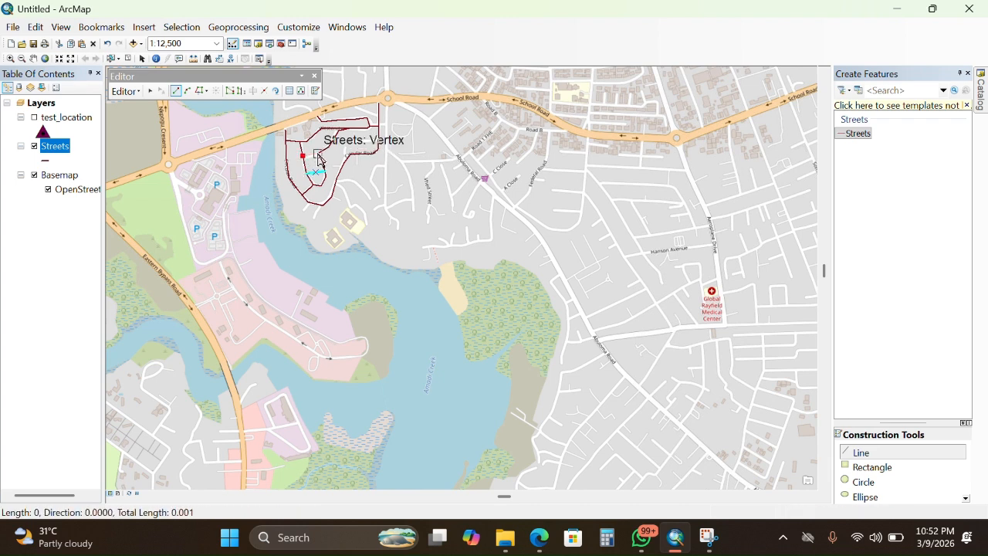
click(318, 156)
right_click(318, 157)
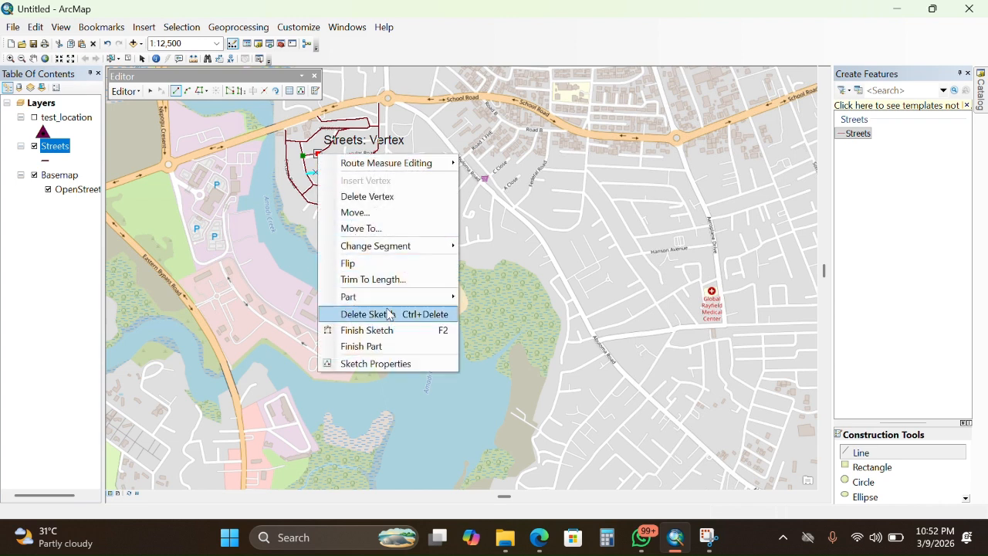
click(399, 334)
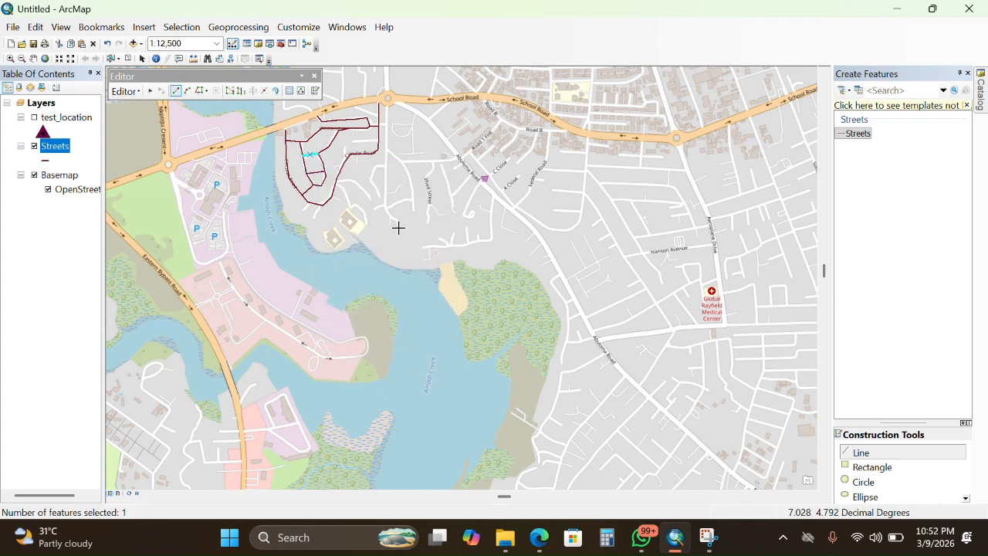
click(386, 101)
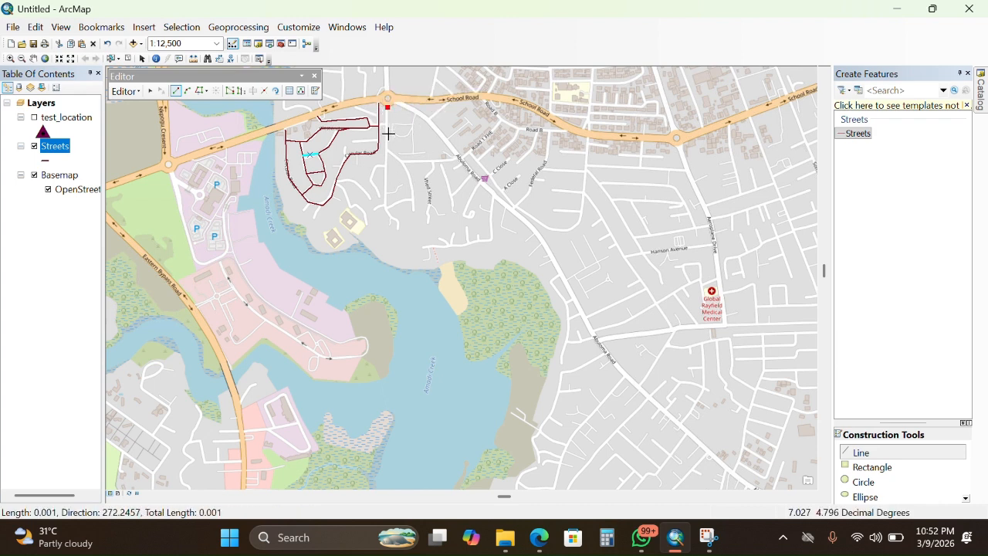
click(386, 208)
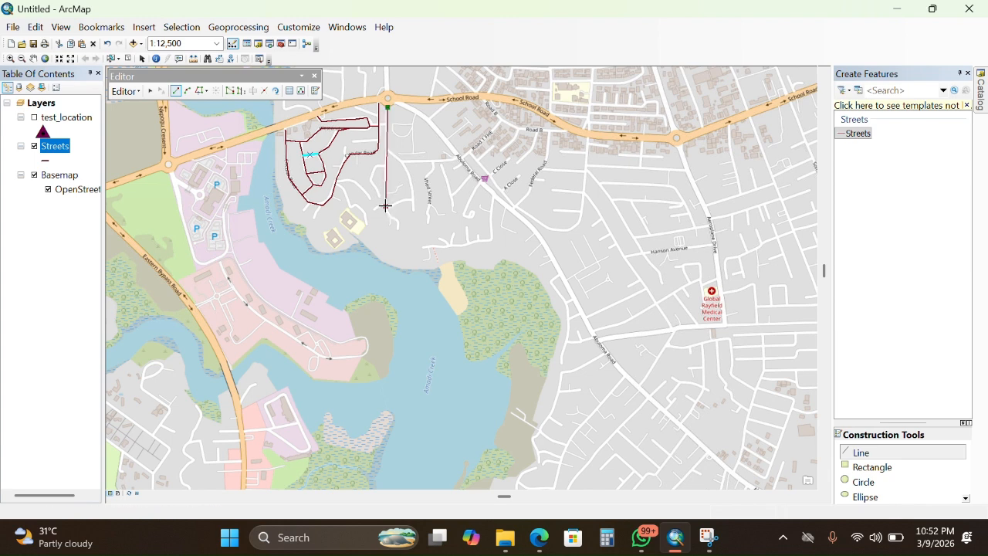
click(391, 215)
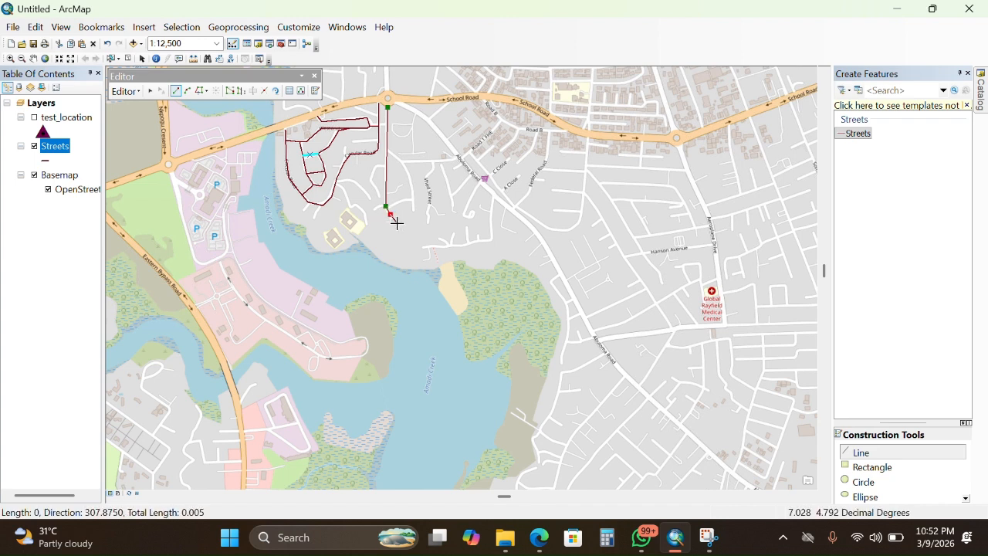
click(399, 223)
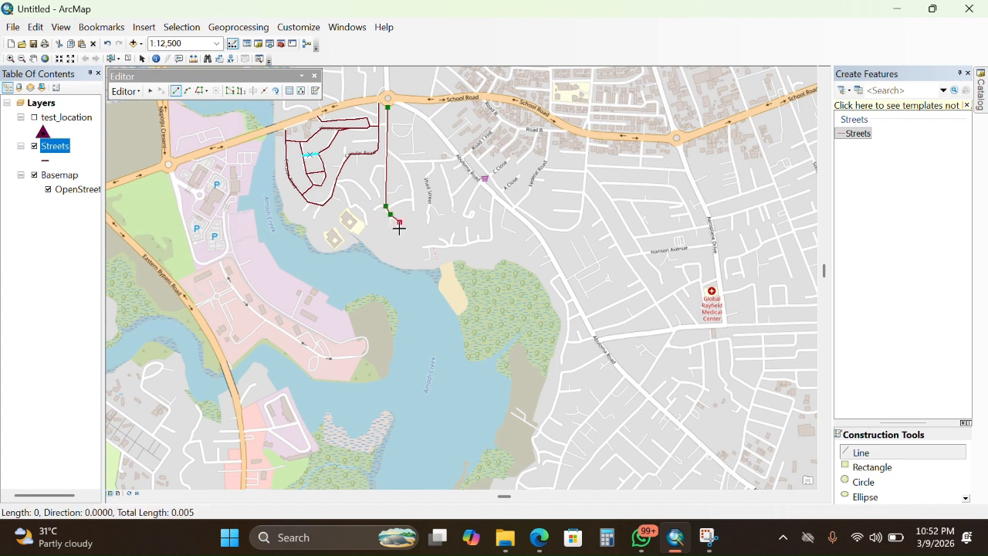
right_click(401, 235)
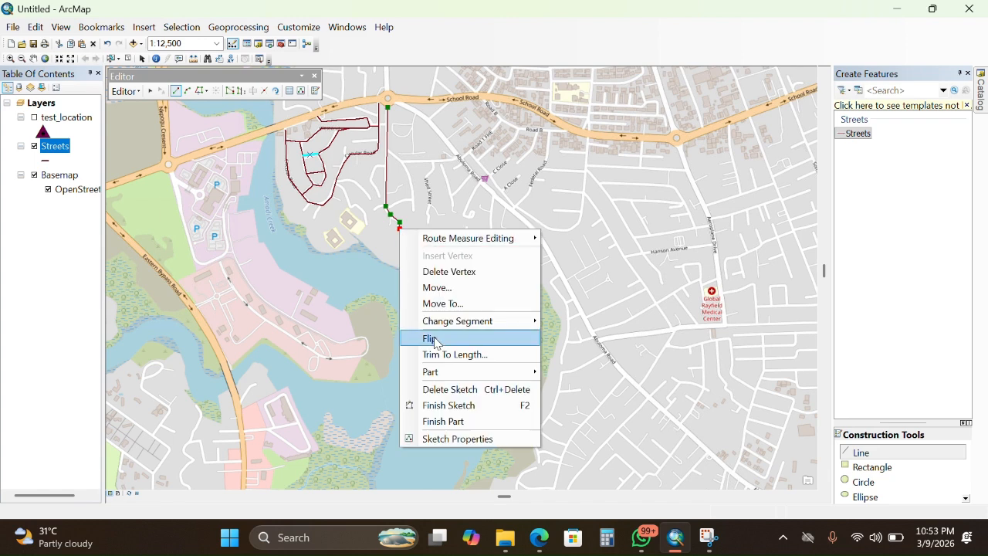
click(450, 406)
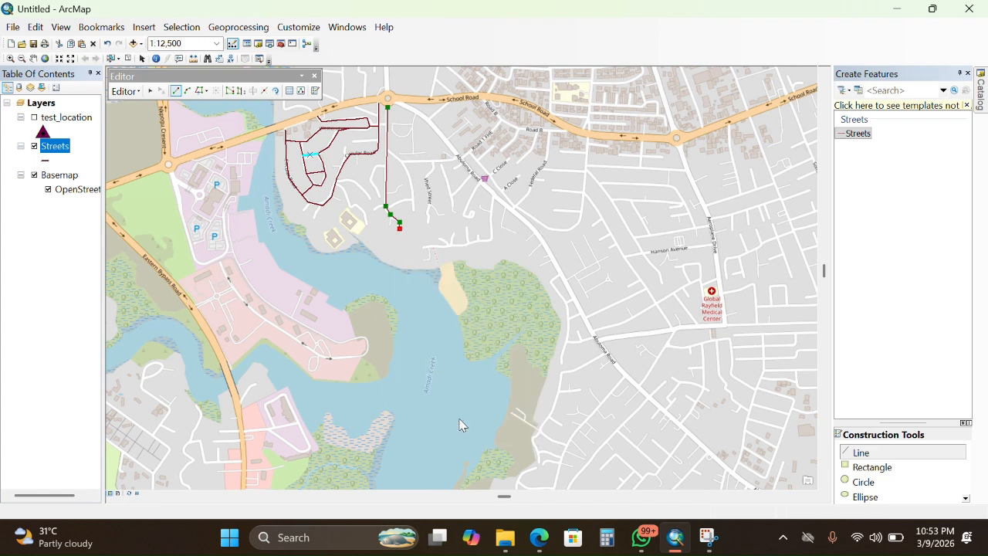
click(386, 207)
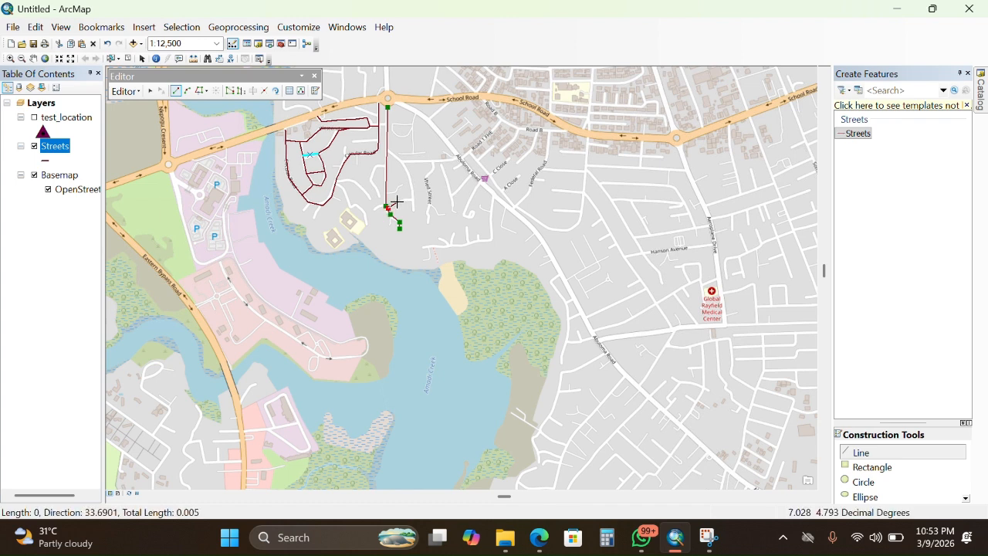
click(400, 202)
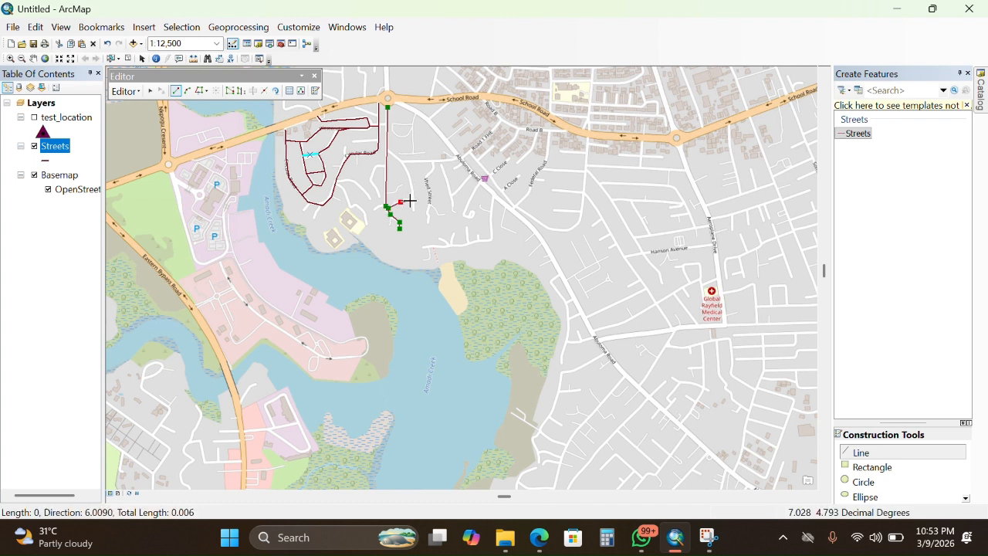
click(415, 211)
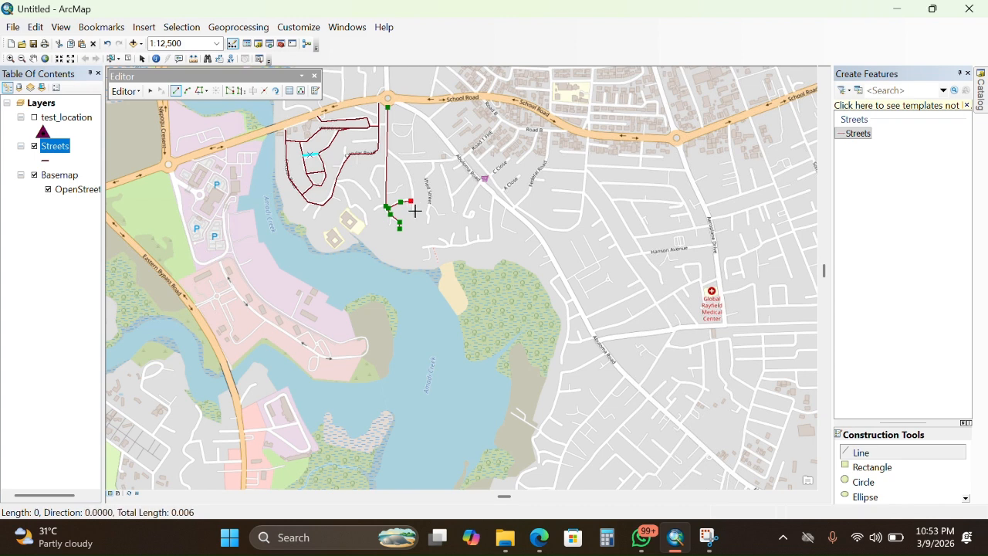
right_click(415, 211)
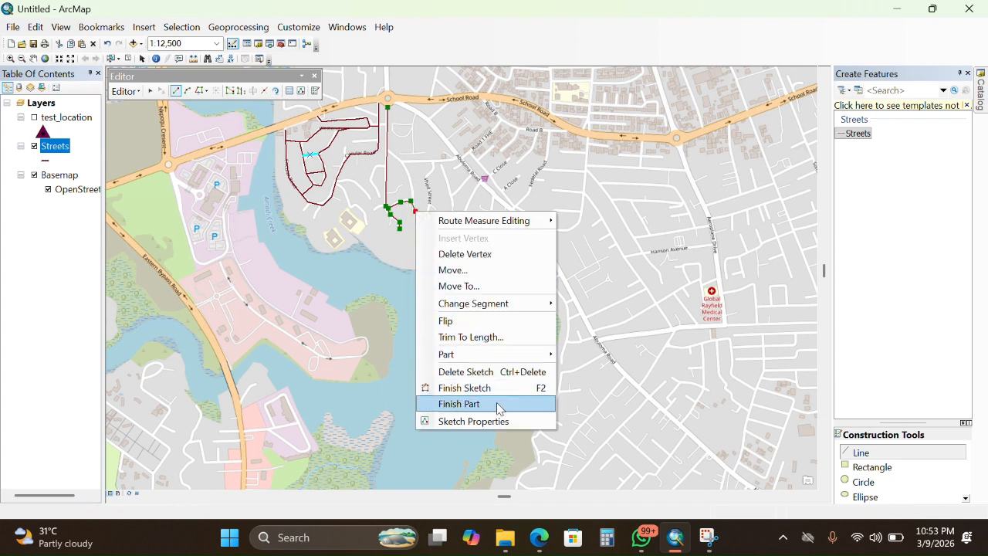
click(464, 373)
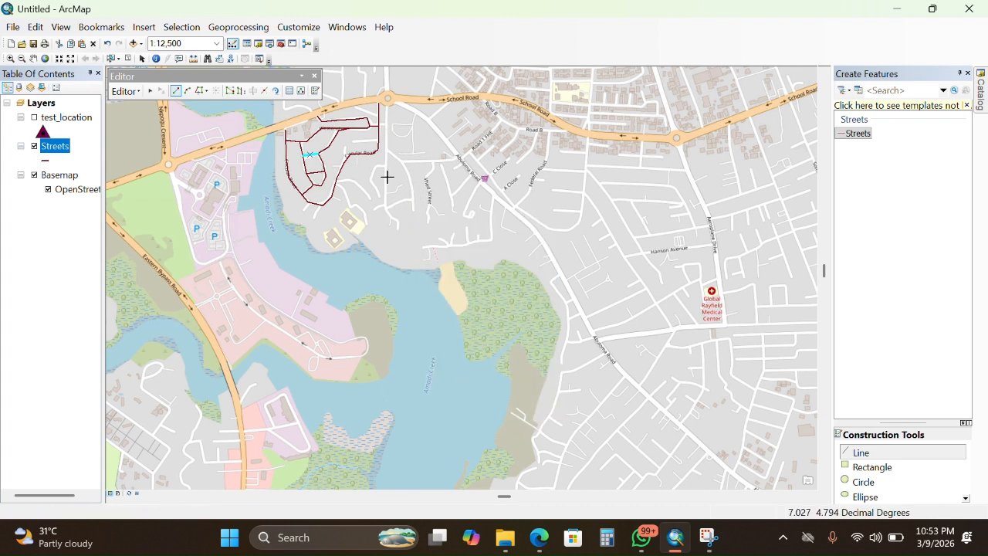
Digitize the street running south from the School Road roundabout, including its southeastern bend to the dead end, and finish that part
click(387, 107)
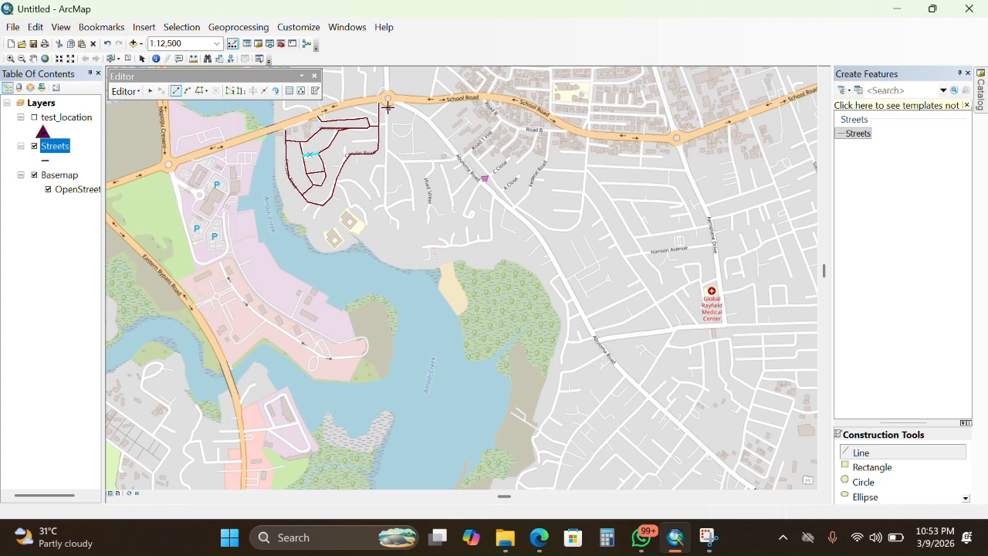
click(385, 202)
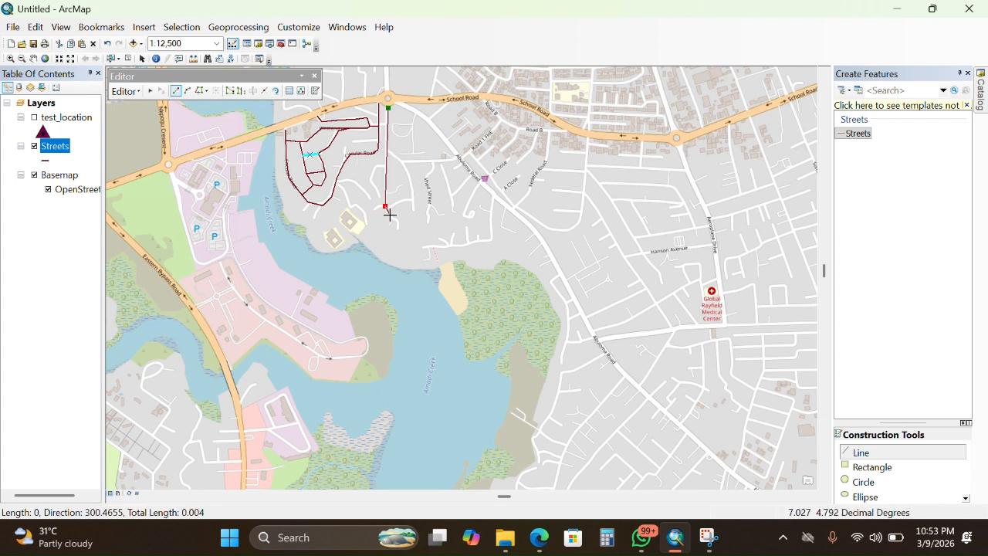
click(390, 215)
click(399, 222)
double_click(399, 226)
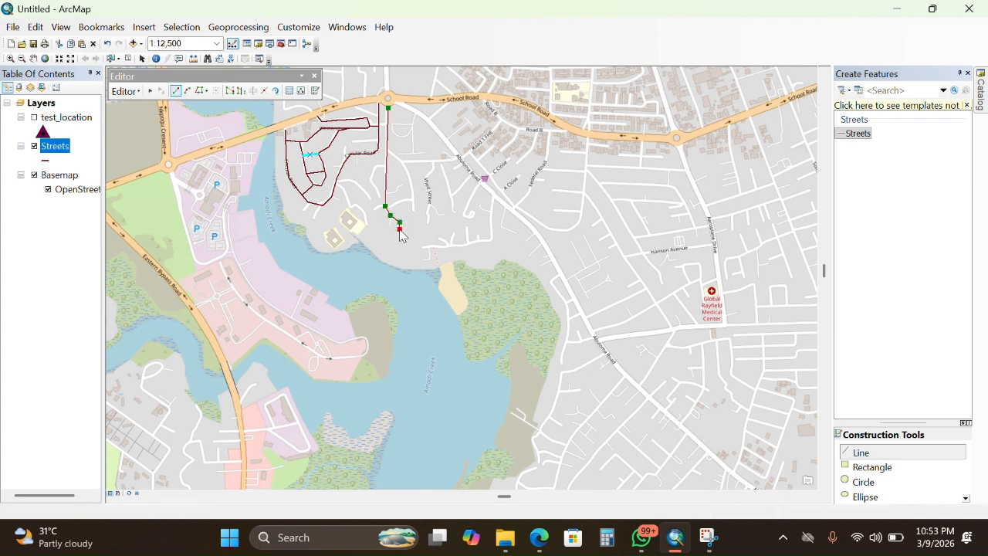
right_click(402, 235)
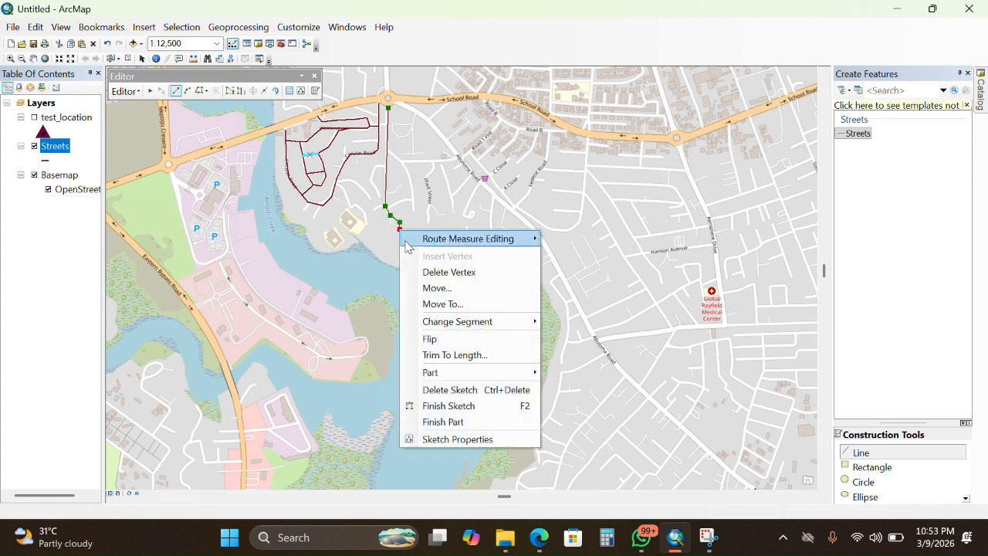
click(472, 423)
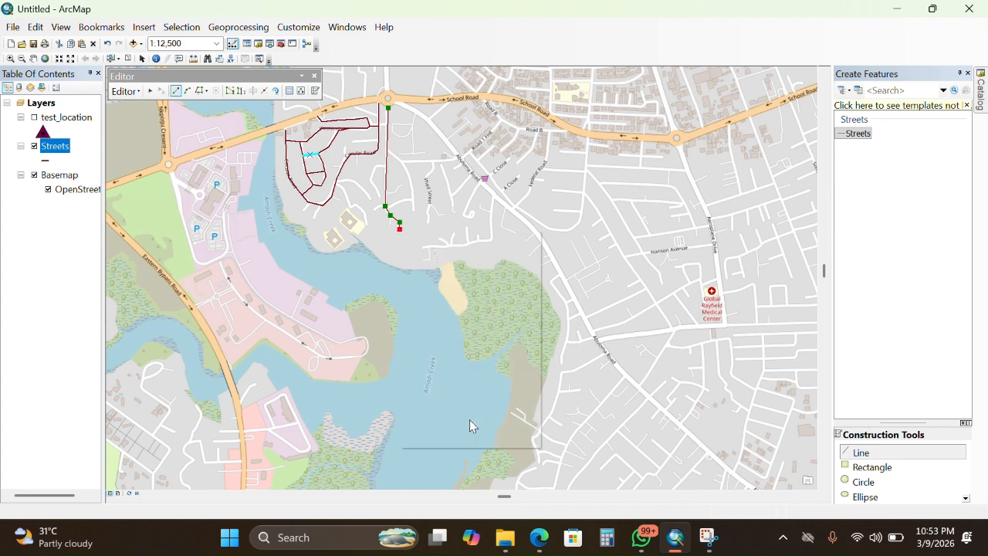
Digitize the side street branching east near that street's southern bend, with its short southward stub, and finish that part
click(386, 208)
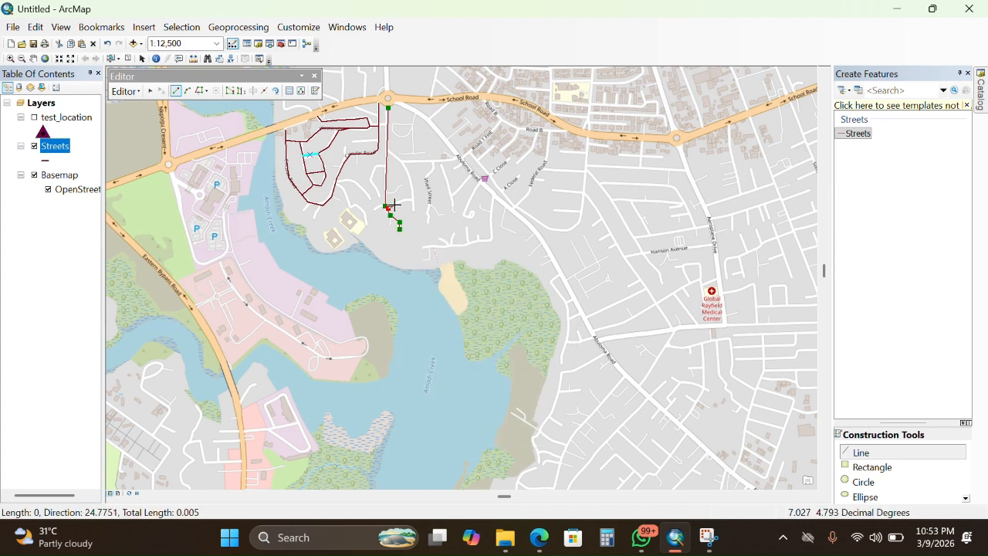
click(400, 202)
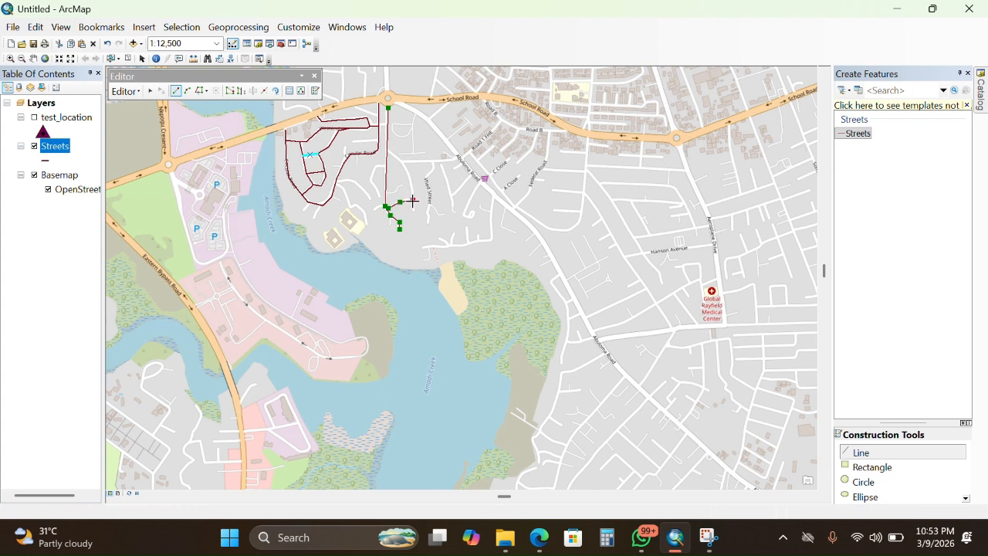
click(413, 200)
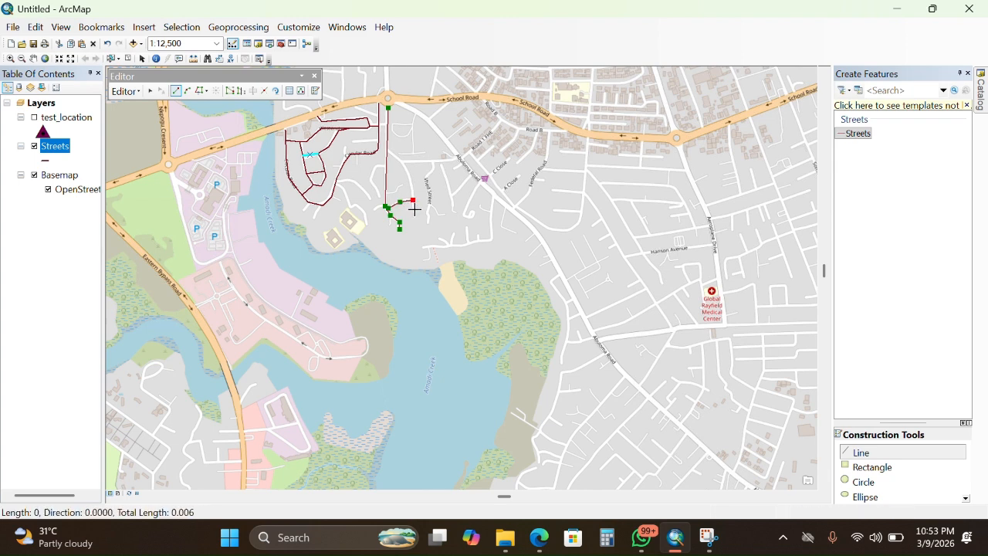
right_click(416, 214)
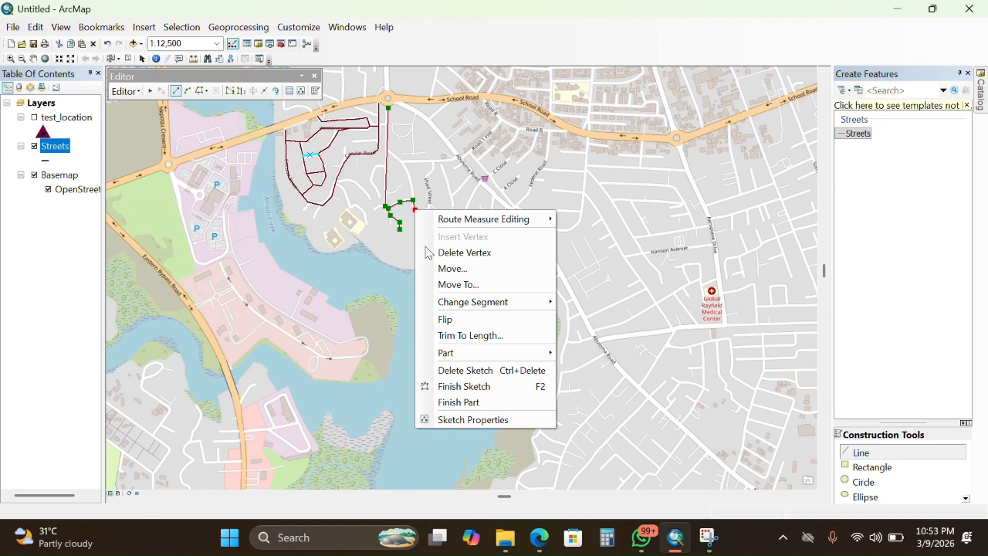
click(472, 403)
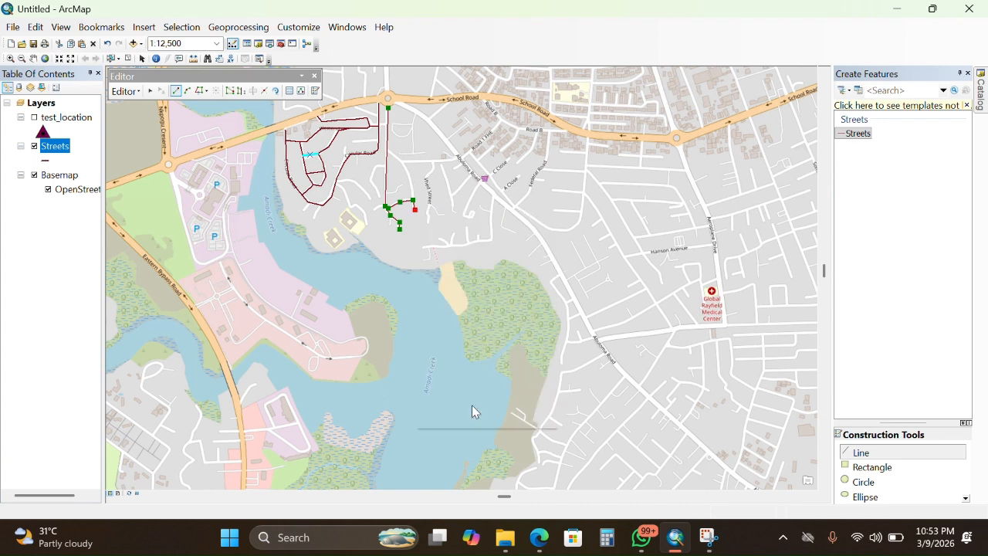
Digitize the curved street from the side street's eastern corner north to the long north-south street, and finish that part
click(413, 199)
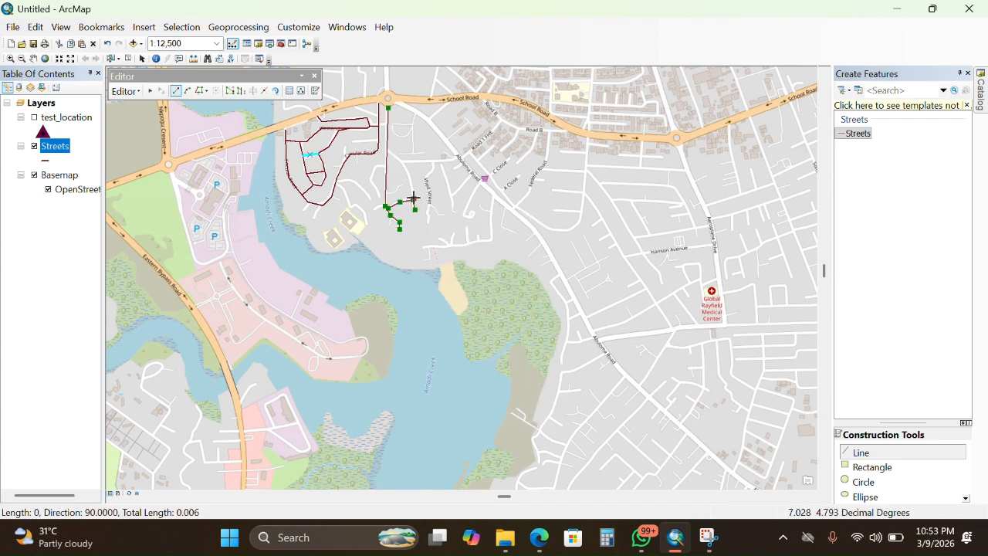
click(409, 178)
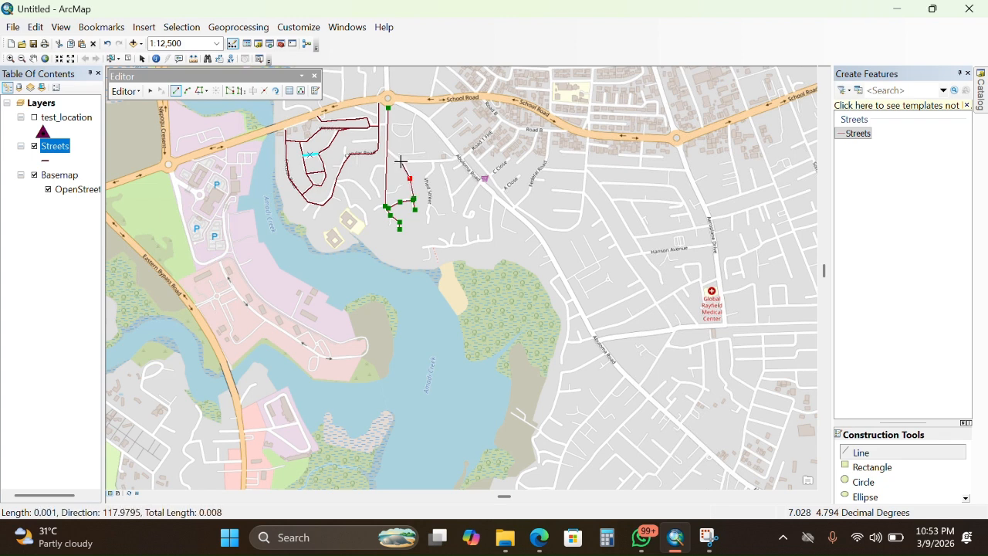
click(401, 161)
click(386, 149)
right_click(387, 149)
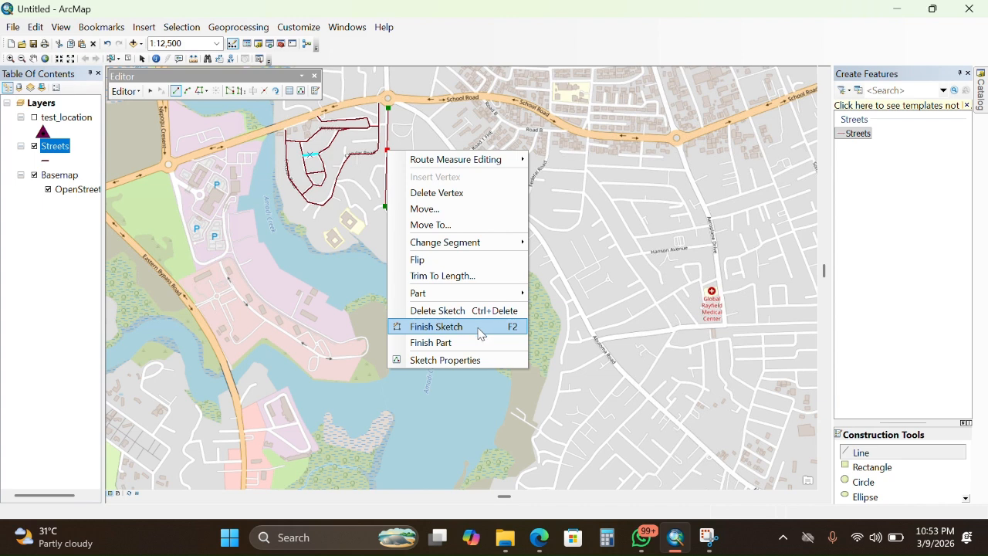
click(449, 322)
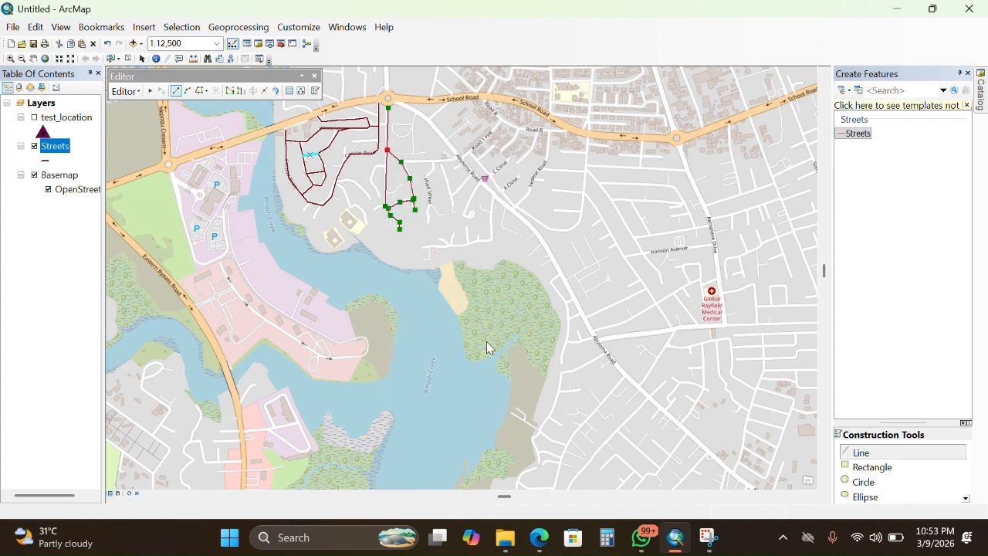
Digitize the street from the curved street's upper bend east across Abuloma Road and northeast to Road B, and finish the sketch
click(401, 161)
click(427, 161)
click(443, 162)
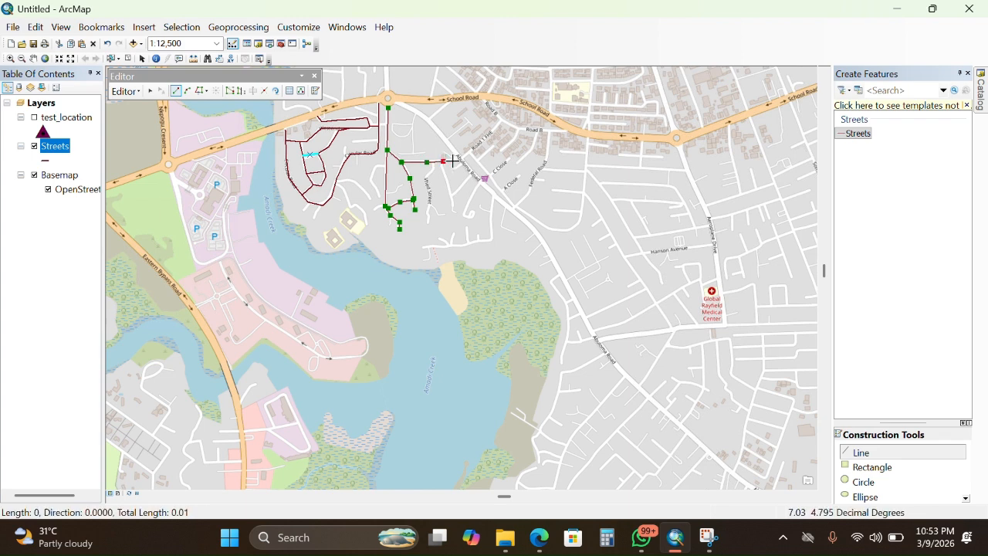
double_click(461, 157)
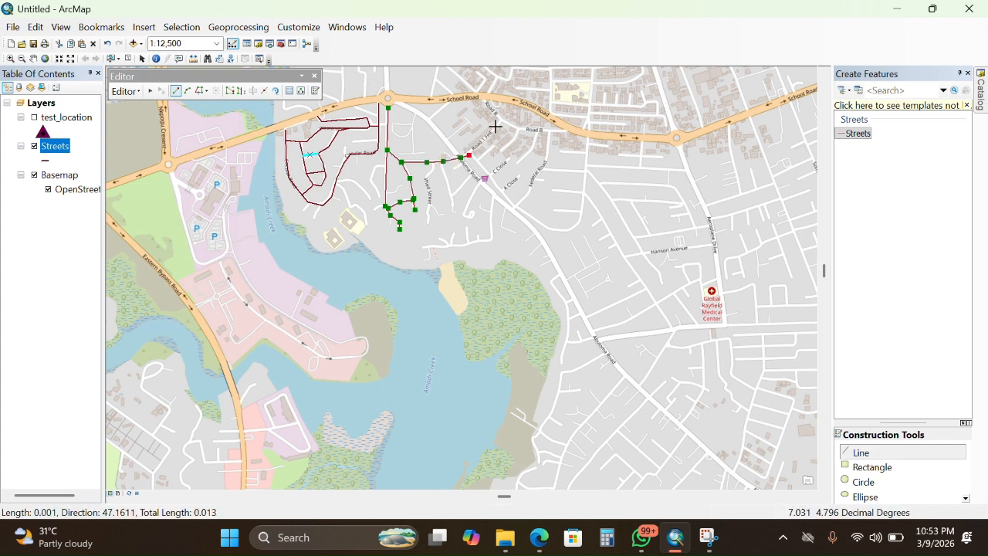
key(F2)
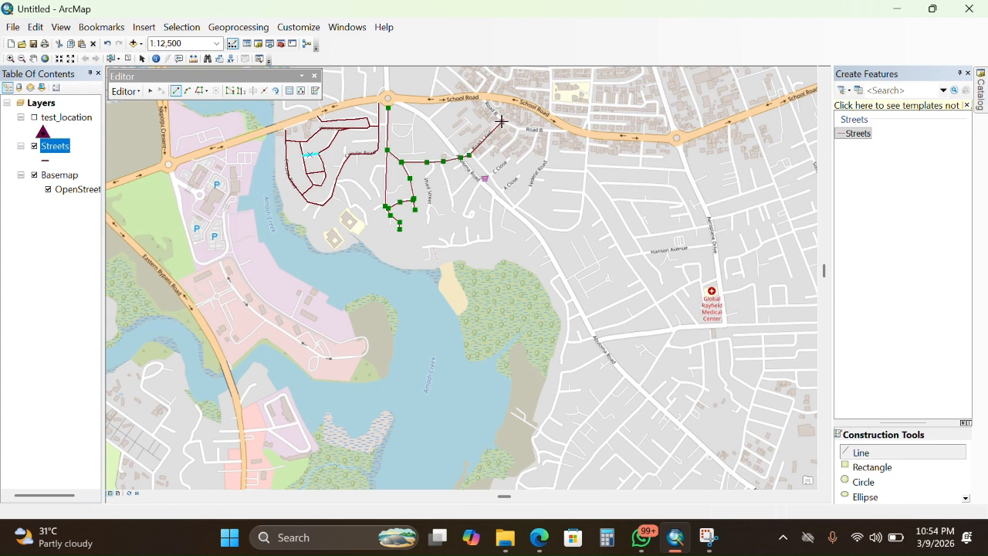
right_click(503, 128)
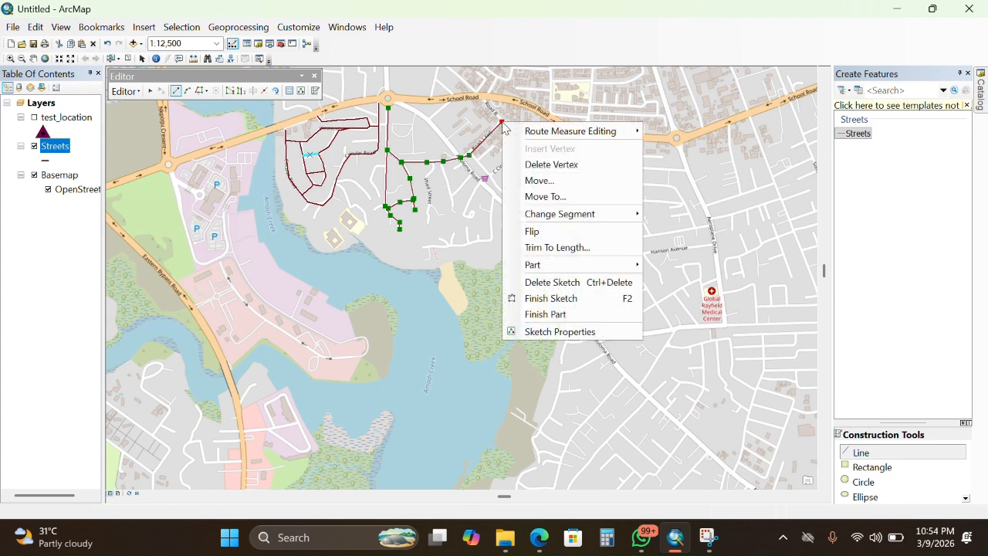
click(540, 298)
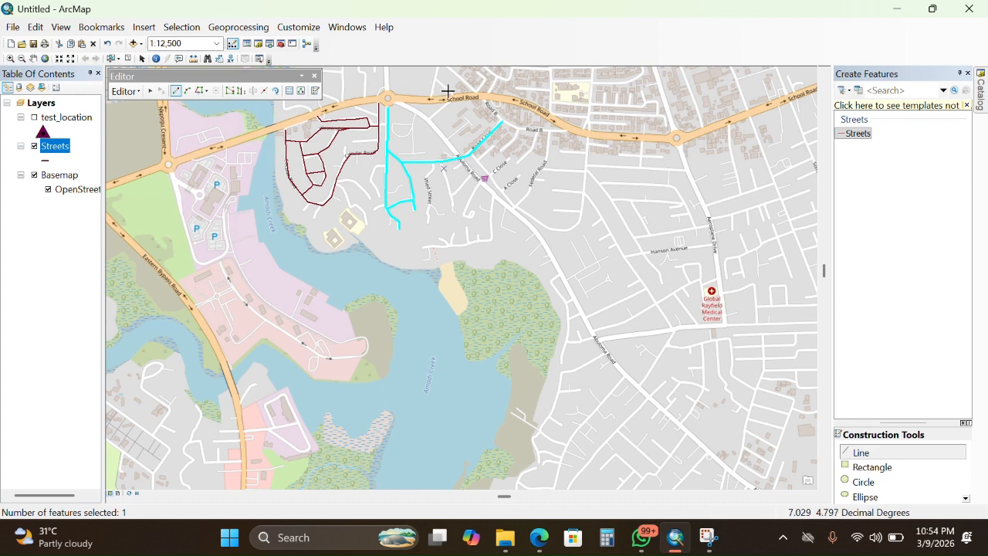
Save the edits to the Streets layer and stop editing
click(135, 92)
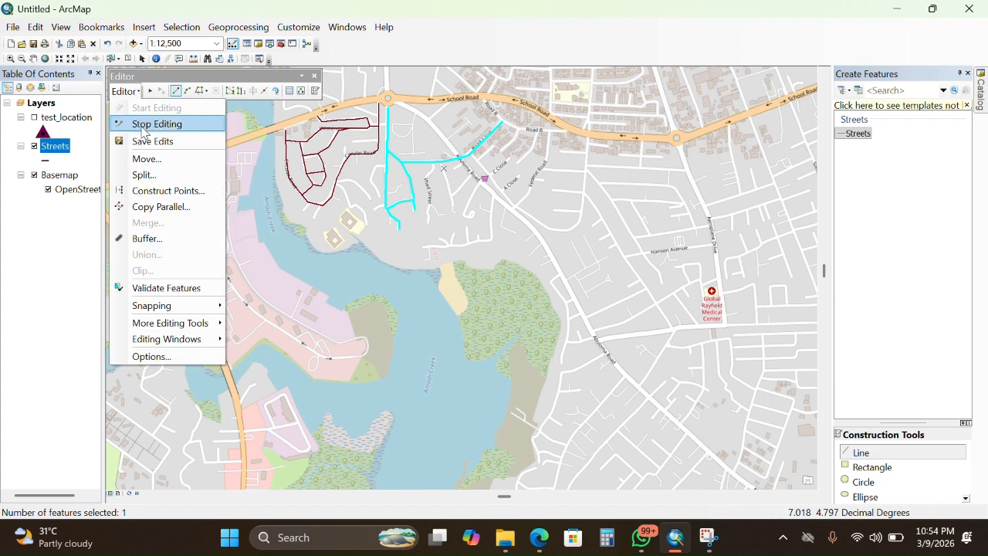
click(146, 144)
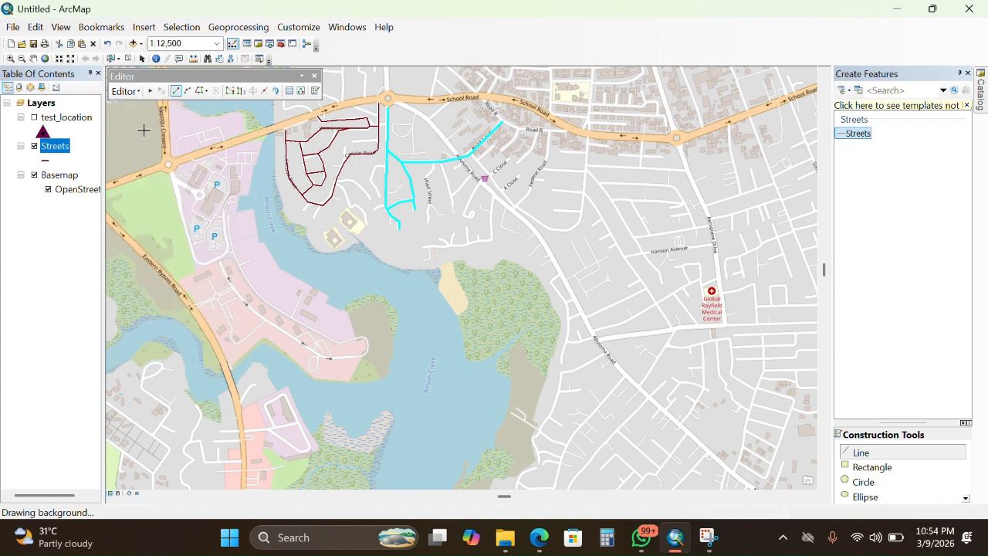
click(132, 92)
click(154, 124)
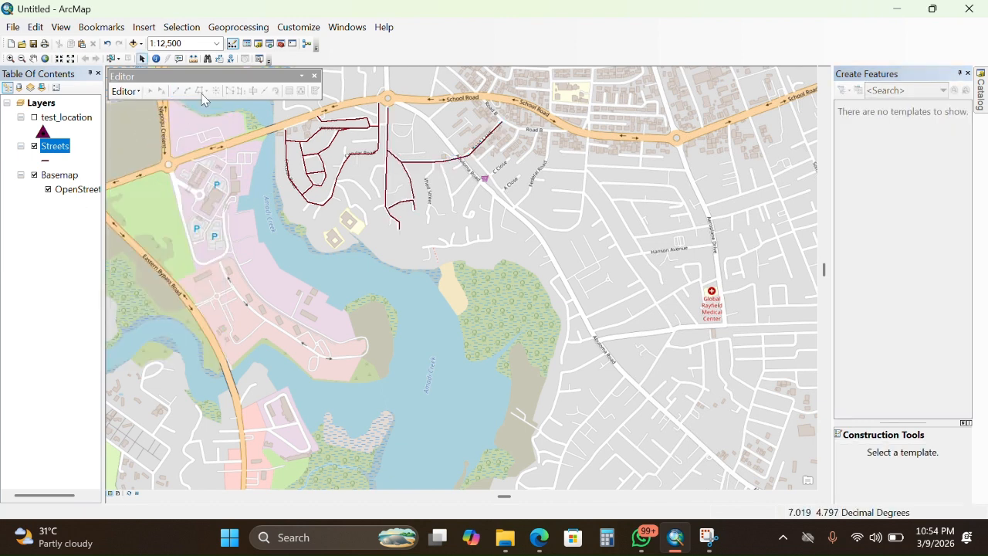
Symbolize the Streets layer with the Collector Street line symbol
click(48, 162)
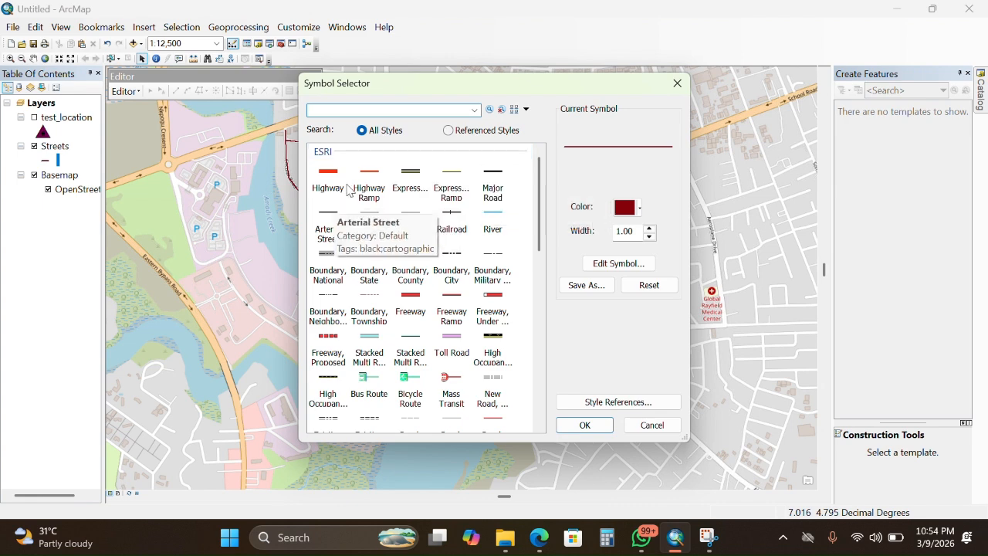
drag(540, 173, 558, 50)
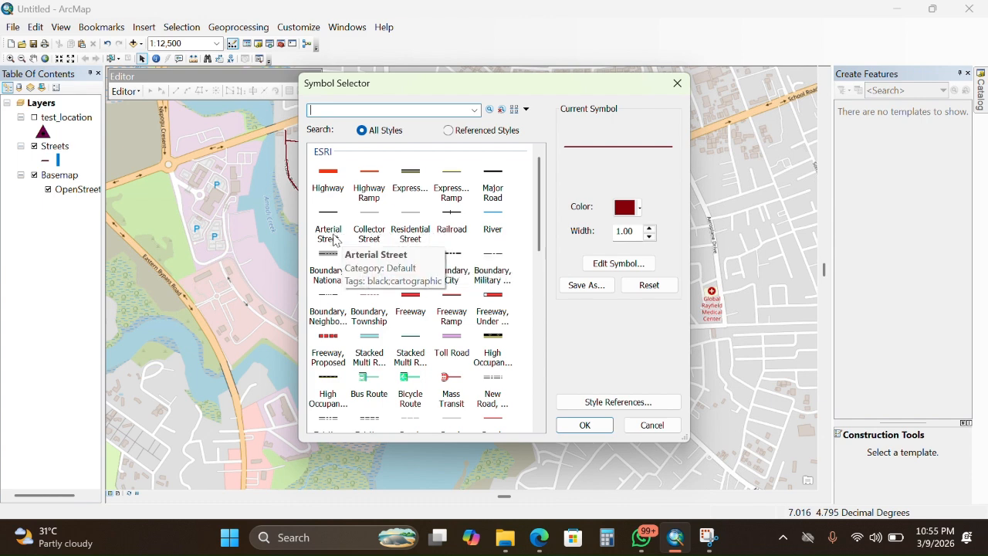
click(369, 233)
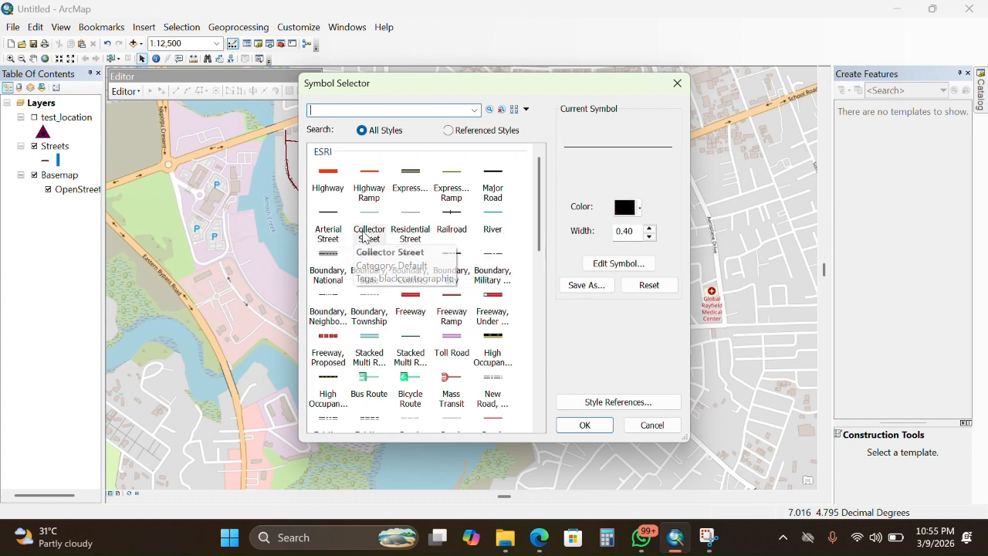
click(584, 426)
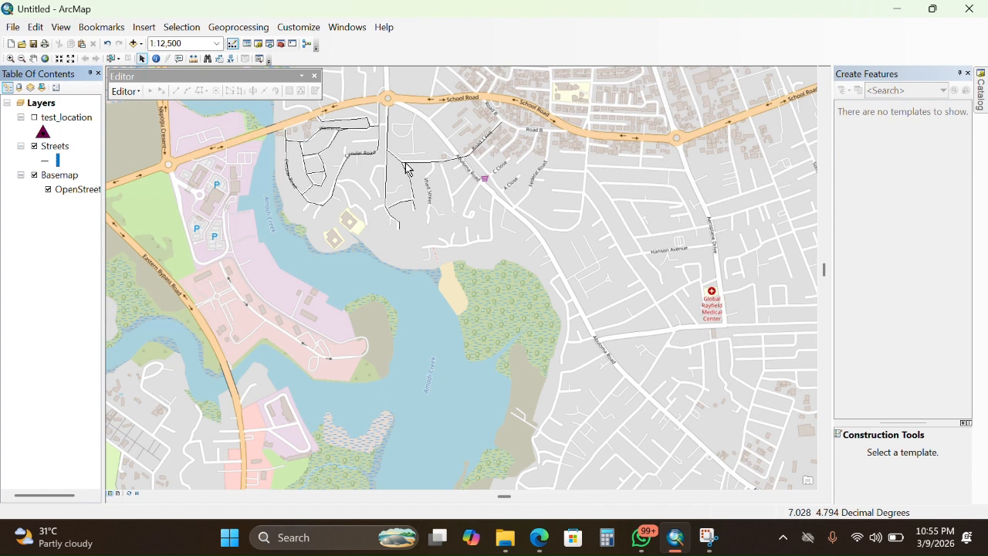
Apply the Boundary, State line symbol to the Streets layer
click(33, 59)
click(11, 58)
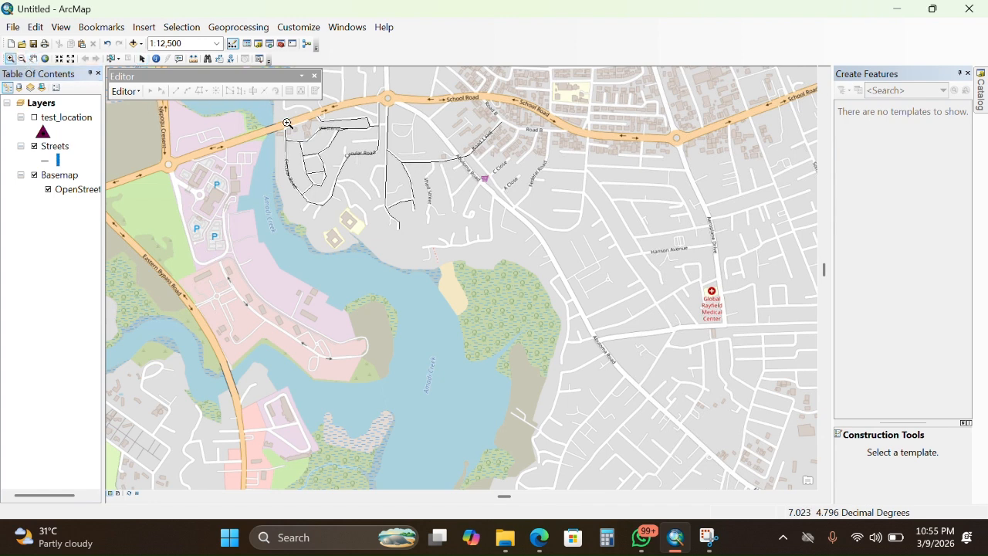
drag(271, 116, 544, 202)
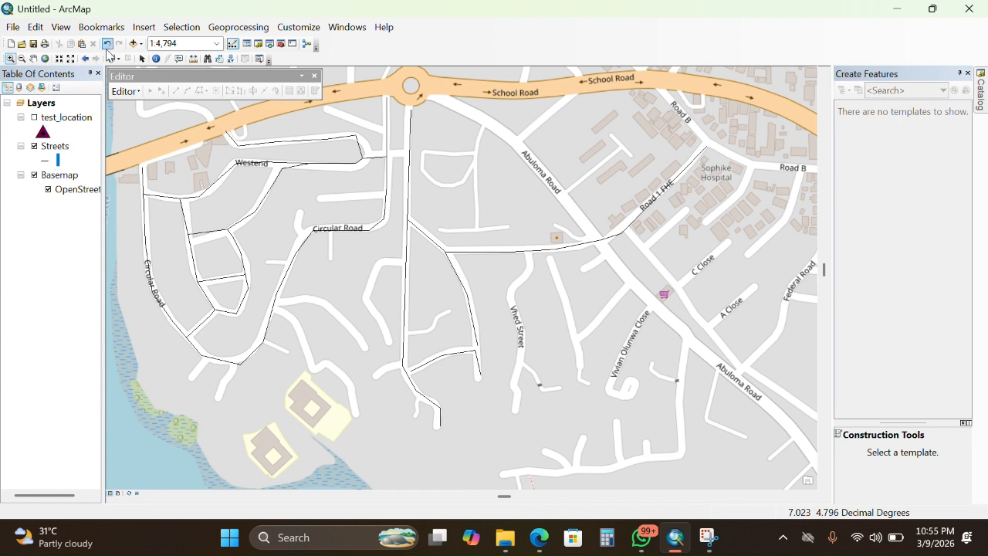
click(141, 59)
click(55, 159)
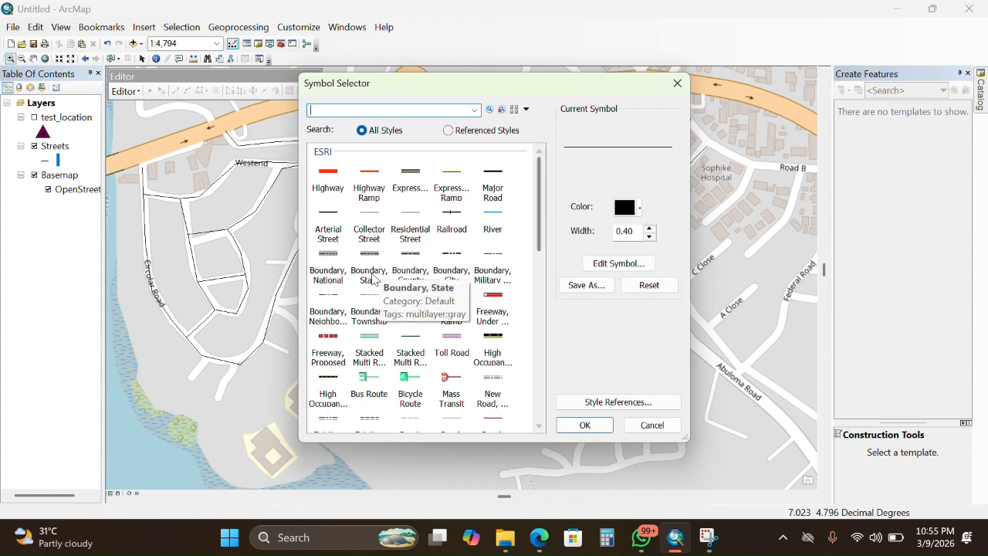
click(368, 280)
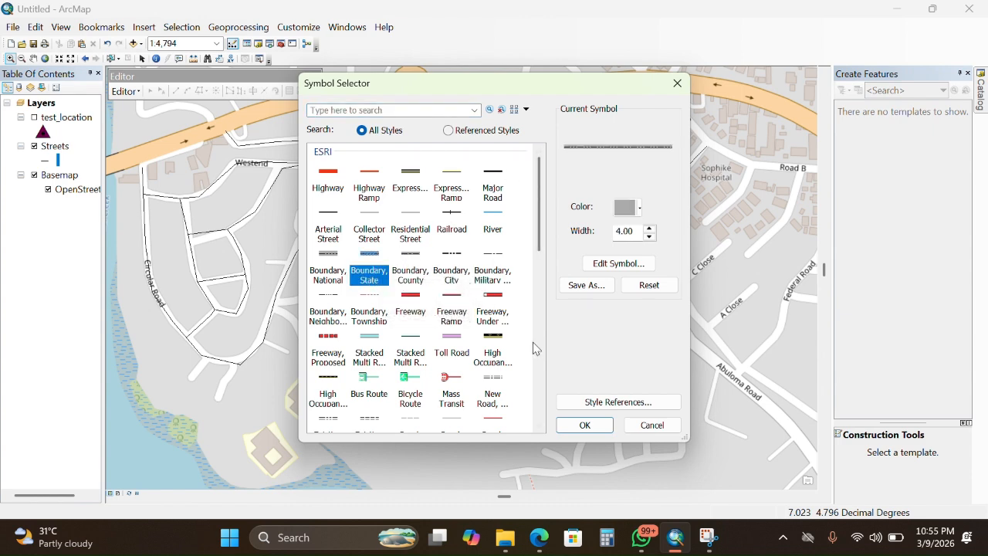
click(584, 425)
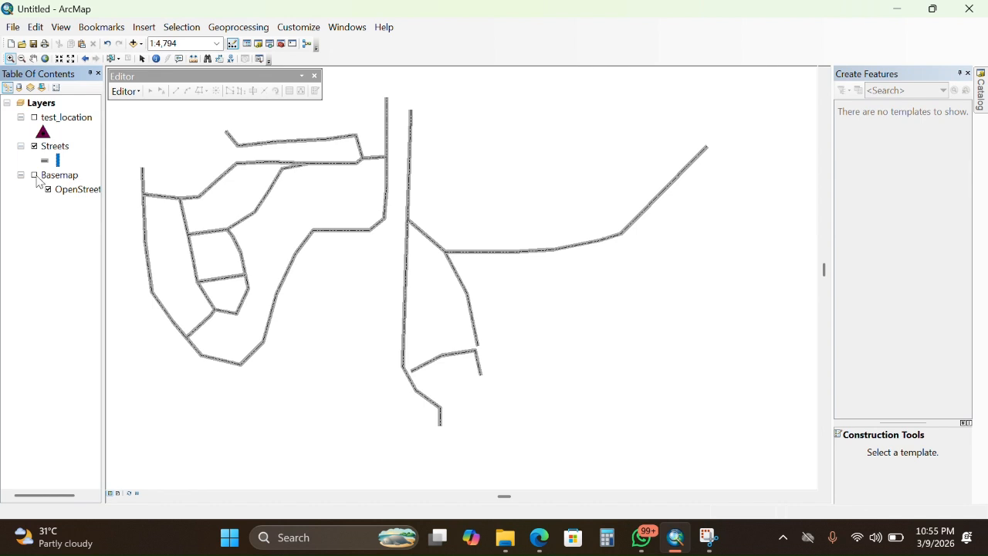
Compare the digitized streets with the map by switching the Streets layer off and on and showing the Basemap again
click(35, 146)
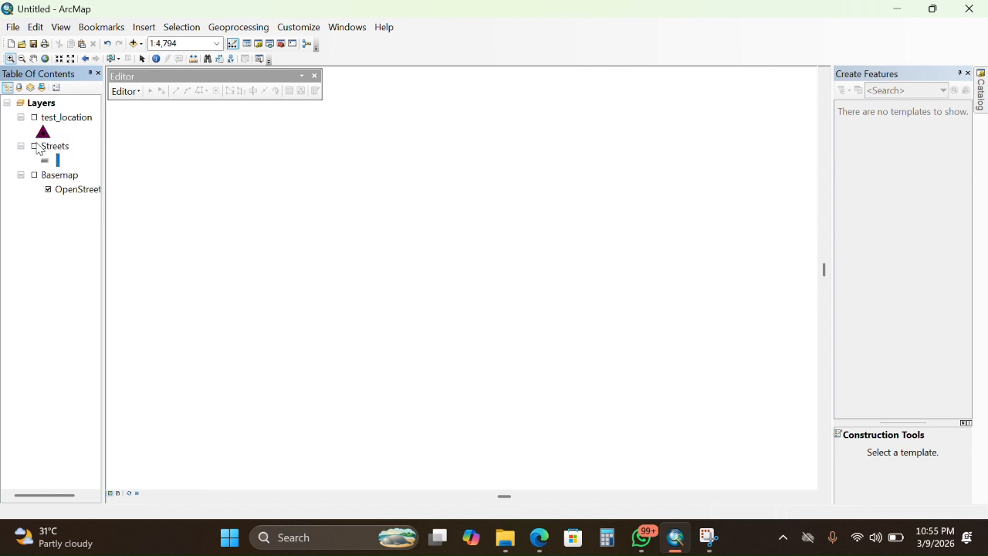
click(35, 146)
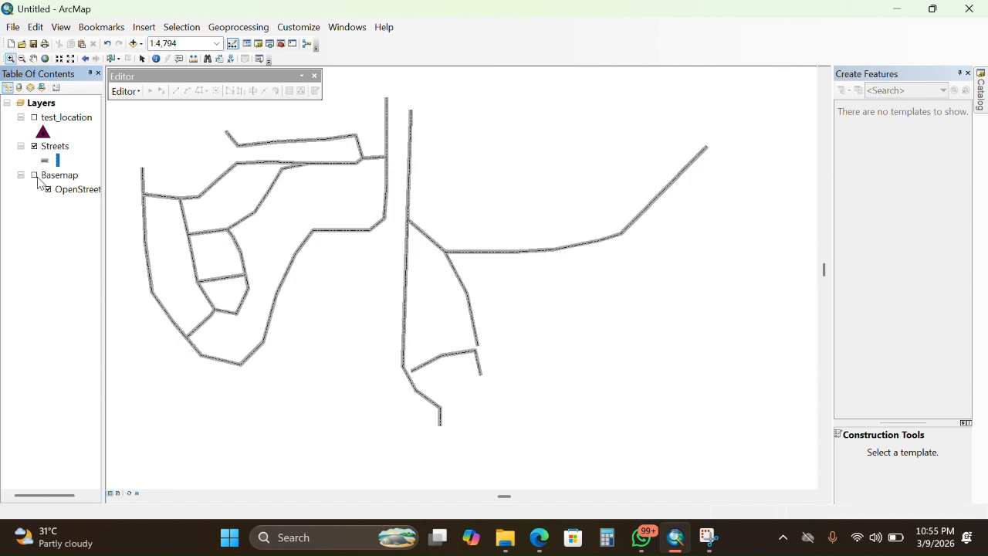
click(34, 175)
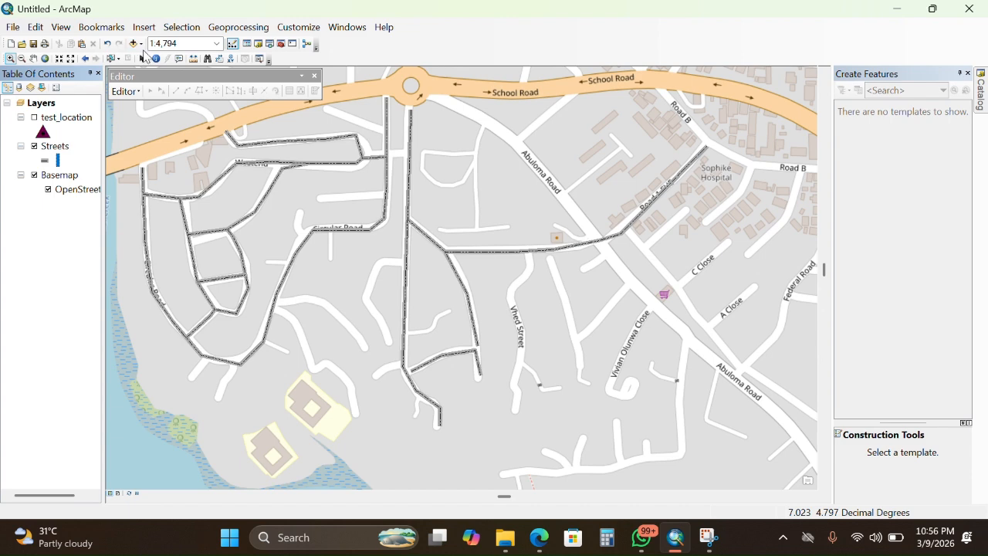
Set up a new feature class in Default.gdb with the name and alias Buildings, storing Polygon Features
click(142, 59)
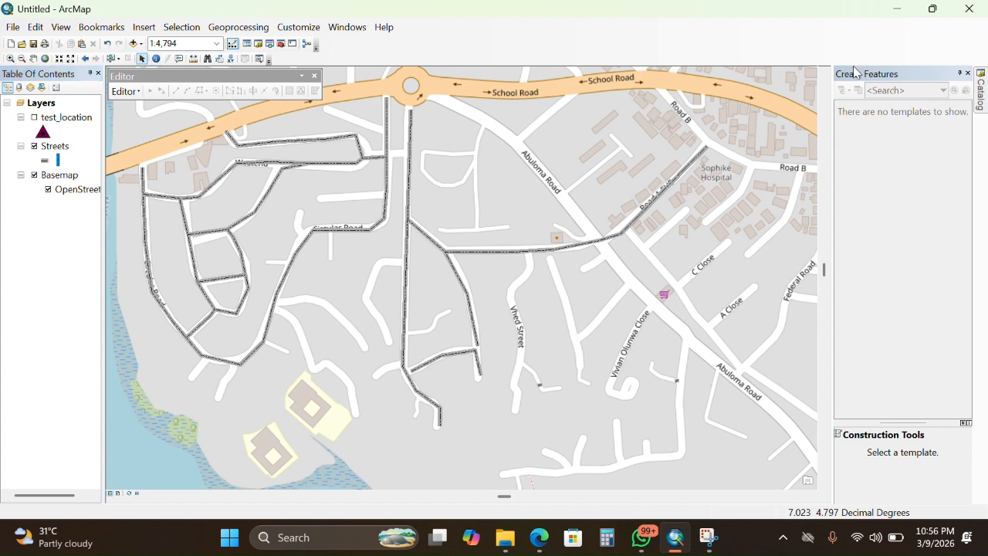
click(981, 97)
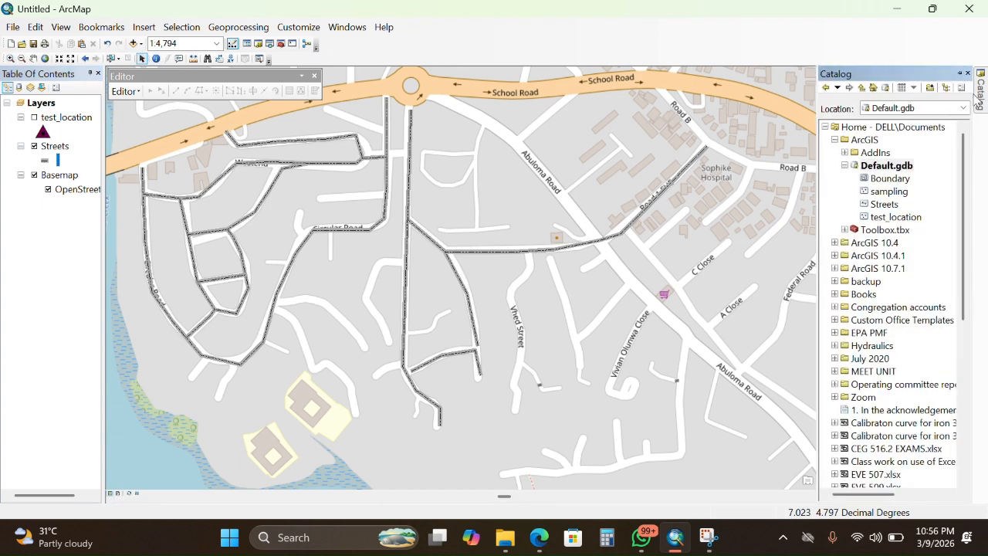
right_click(873, 167)
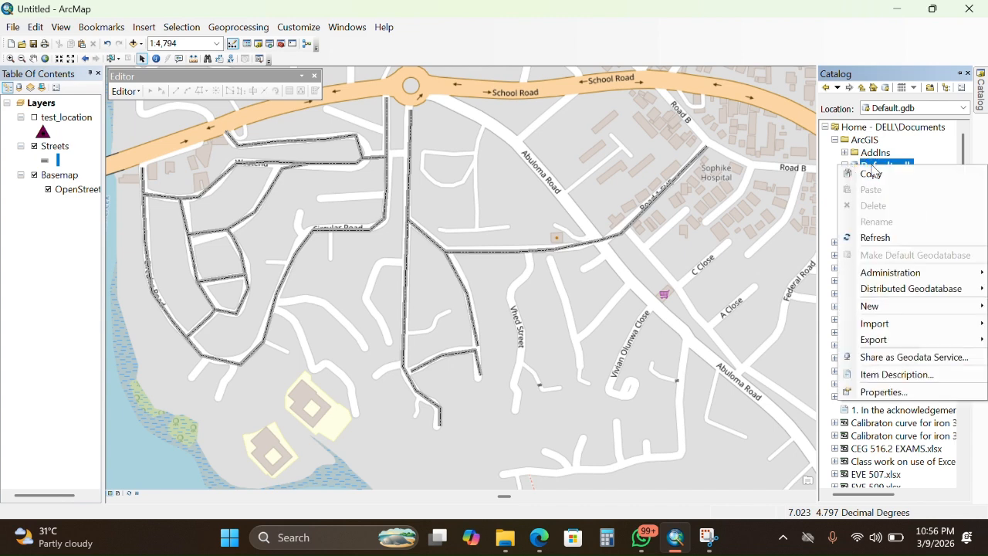
mouse_move(894, 309)
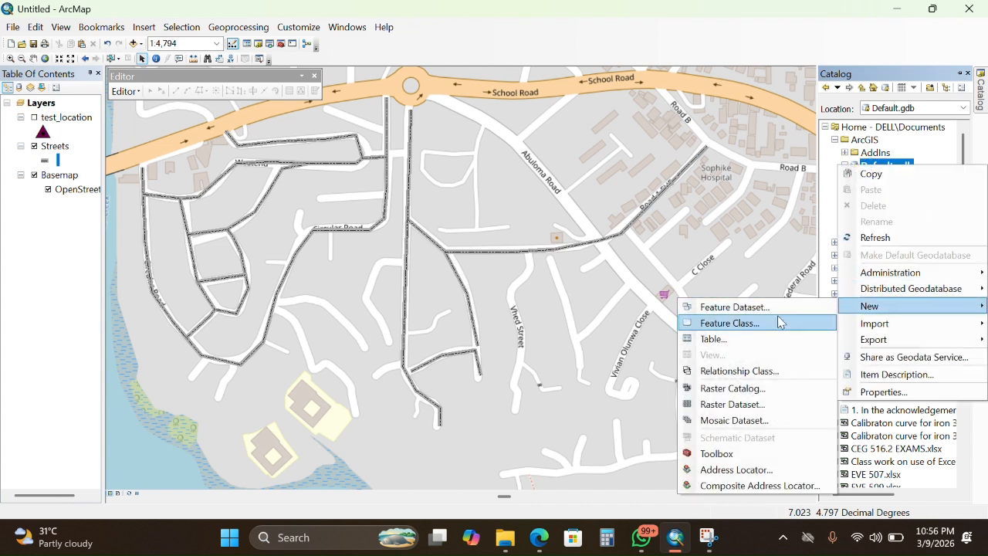
click(726, 323)
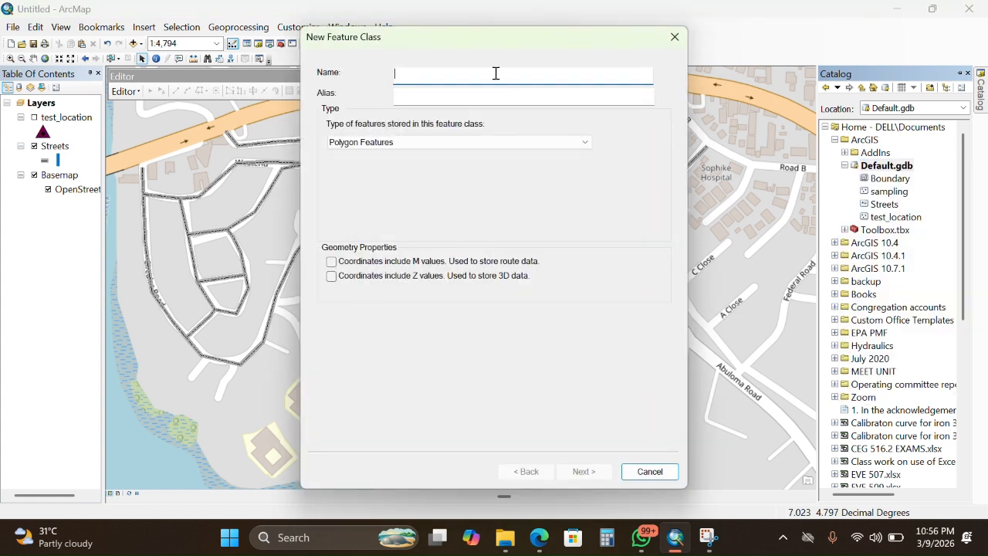
text(Buildings)
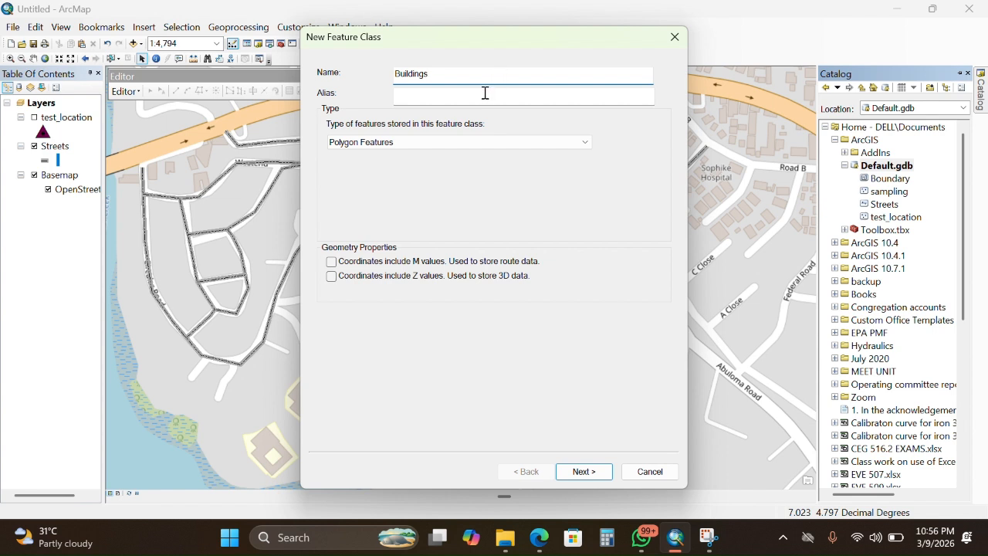
click(484, 92)
text(Buildings)
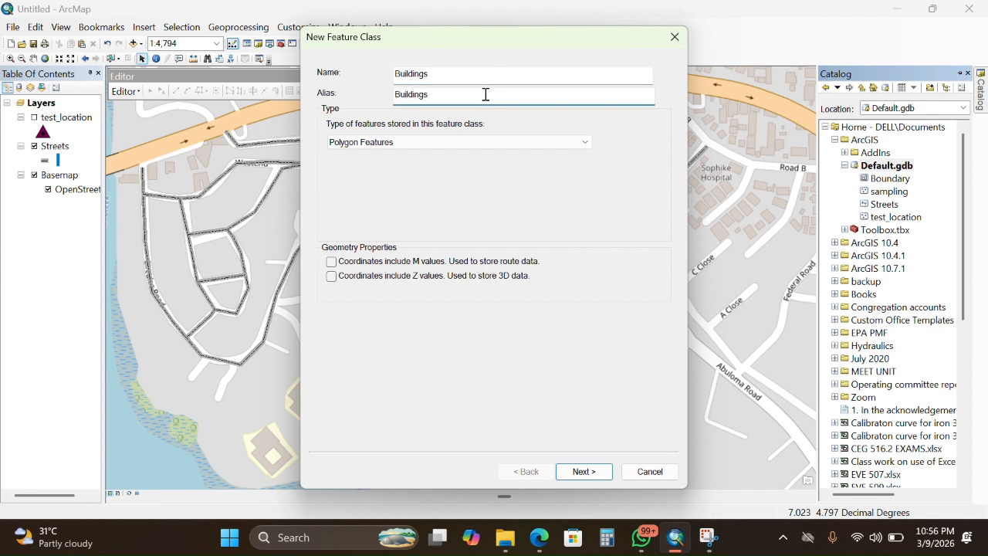
click(585, 143)
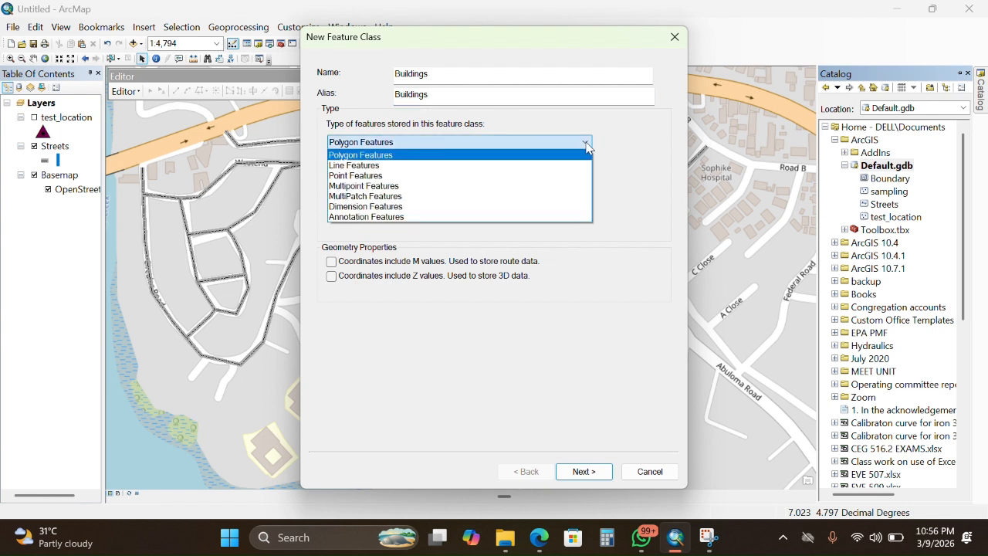
click(449, 157)
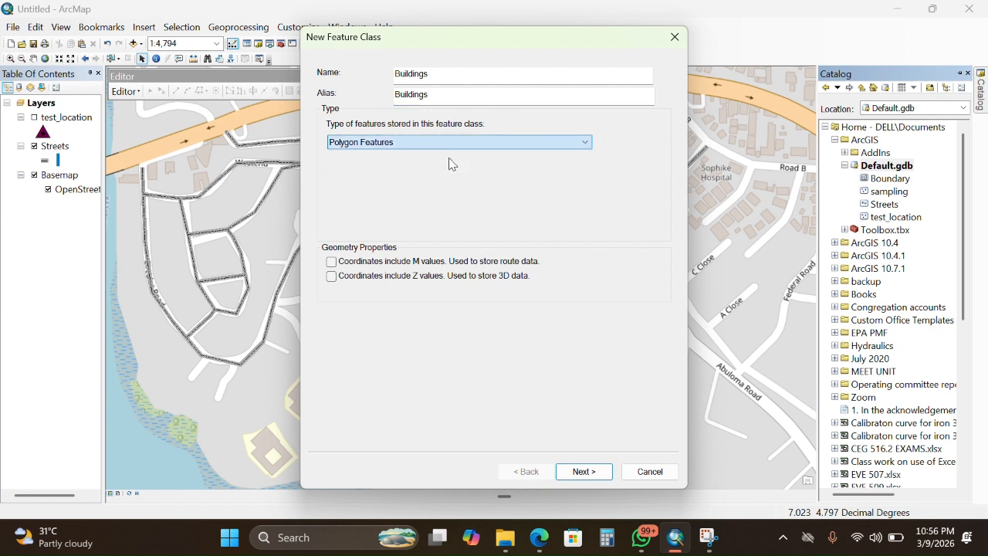
Accept the default XY tolerance, resolution and remaining settings, and finish creating the Buildings feature class
click(587, 470)
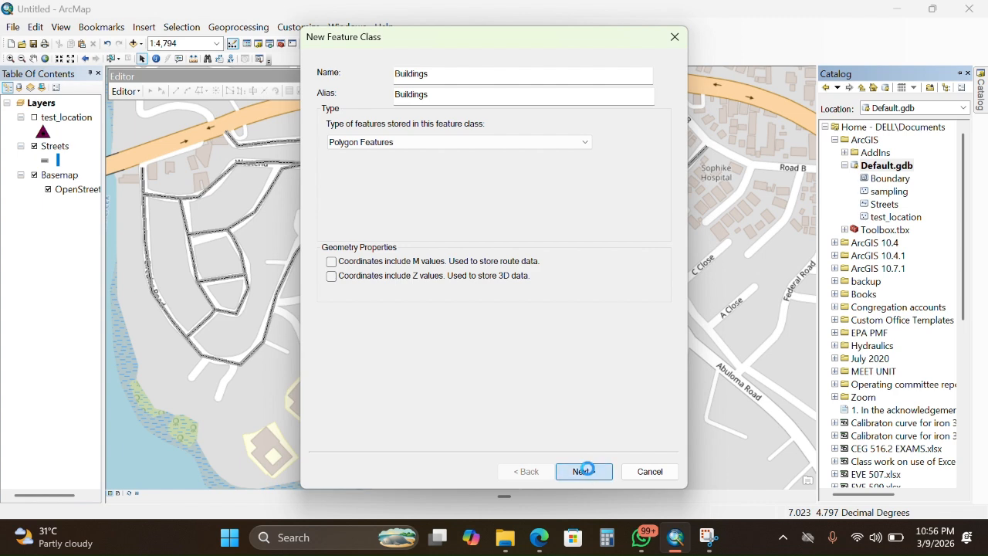
click(585, 470)
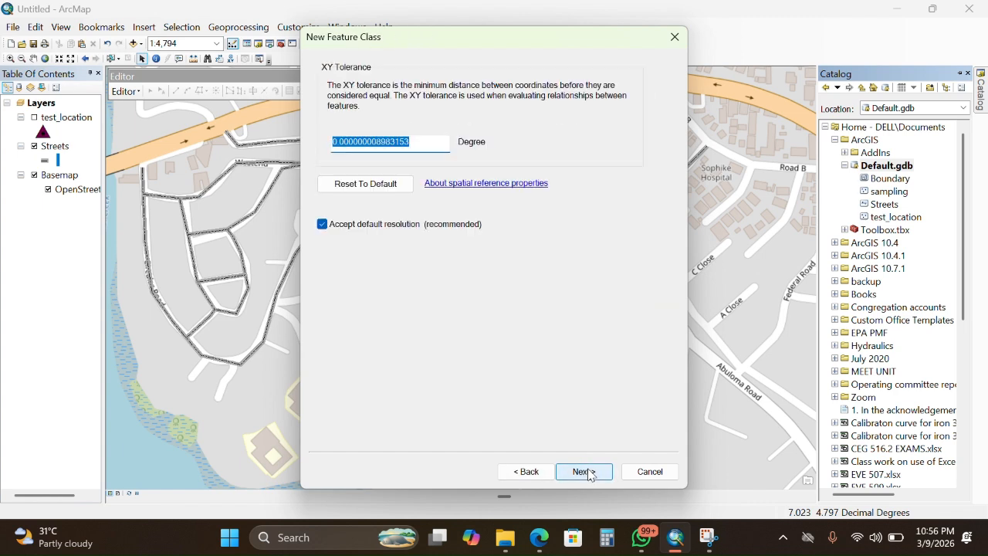
click(585, 471)
click(585, 471)
click(585, 471)
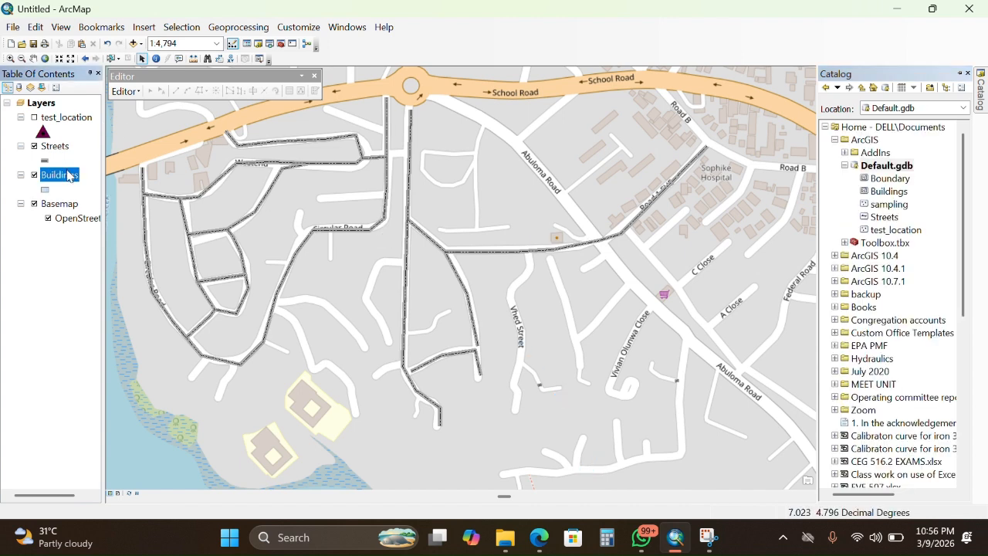
Start editing the Buildings layer and choose its Buildings template with the Polygon construction tool
click(65, 177)
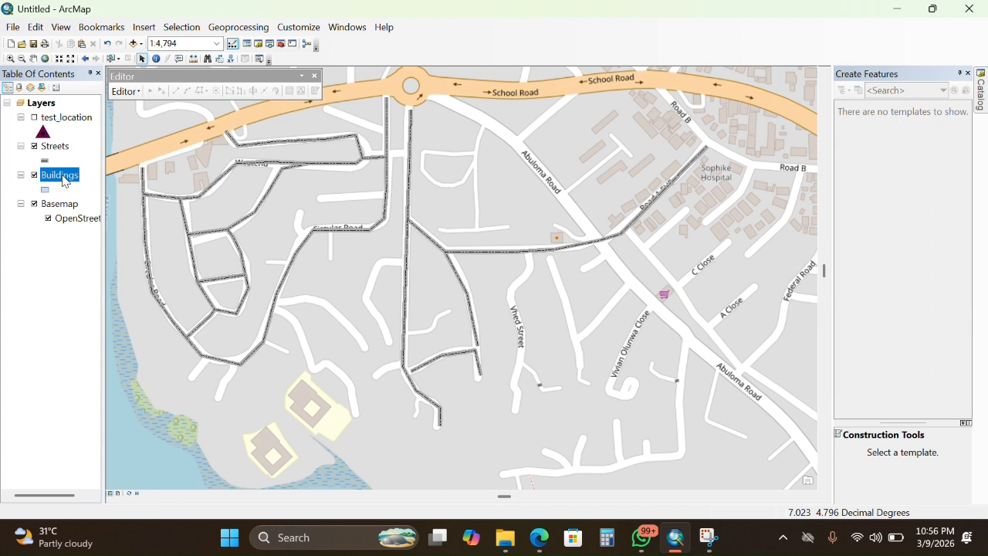
right_click(63, 179)
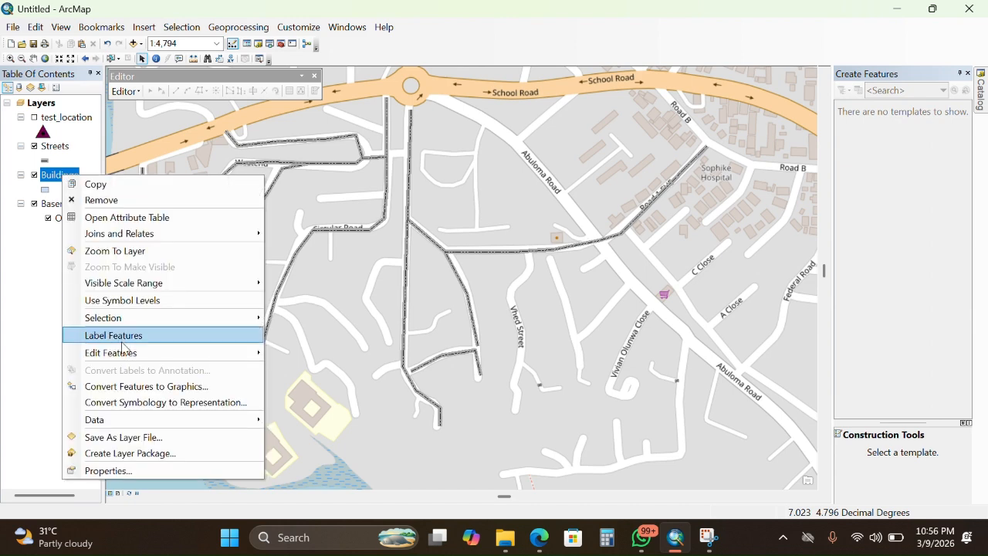
mouse_move(151, 354)
click(309, 353)
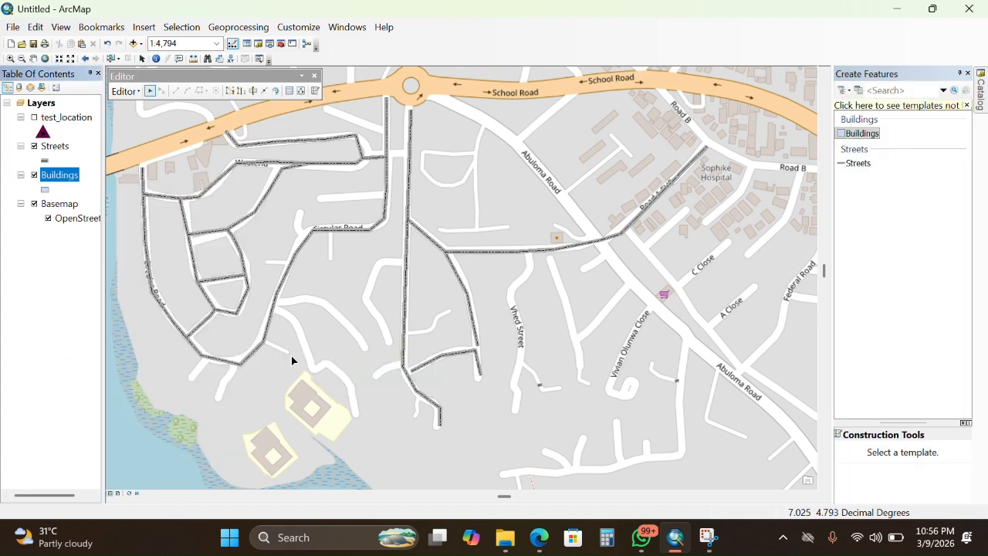
click(862, 134)
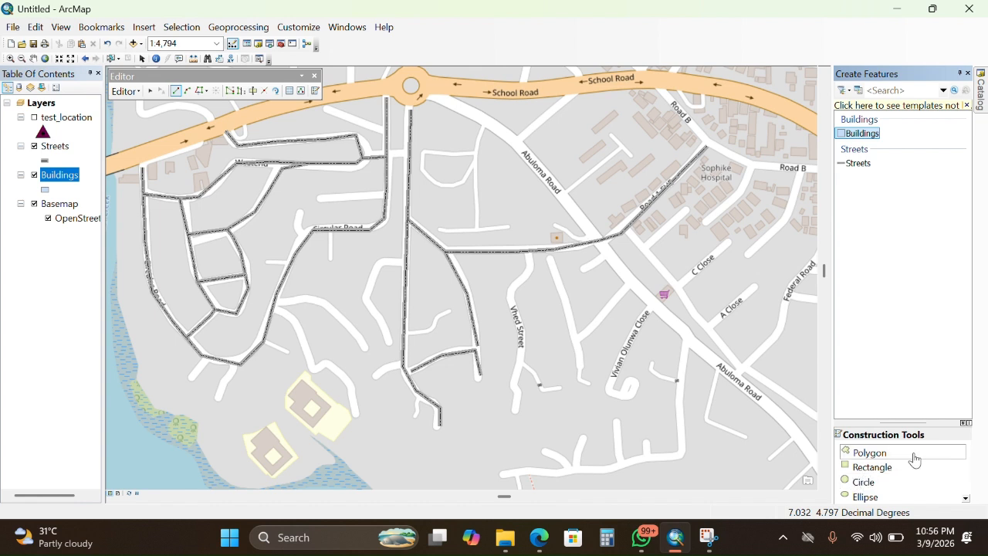
click(870, 449)
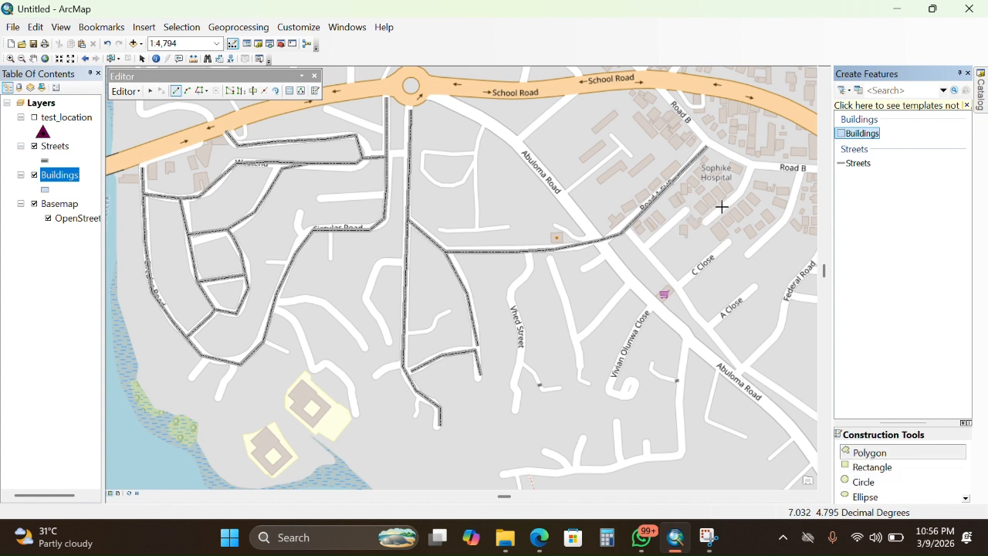
click(872, 453)
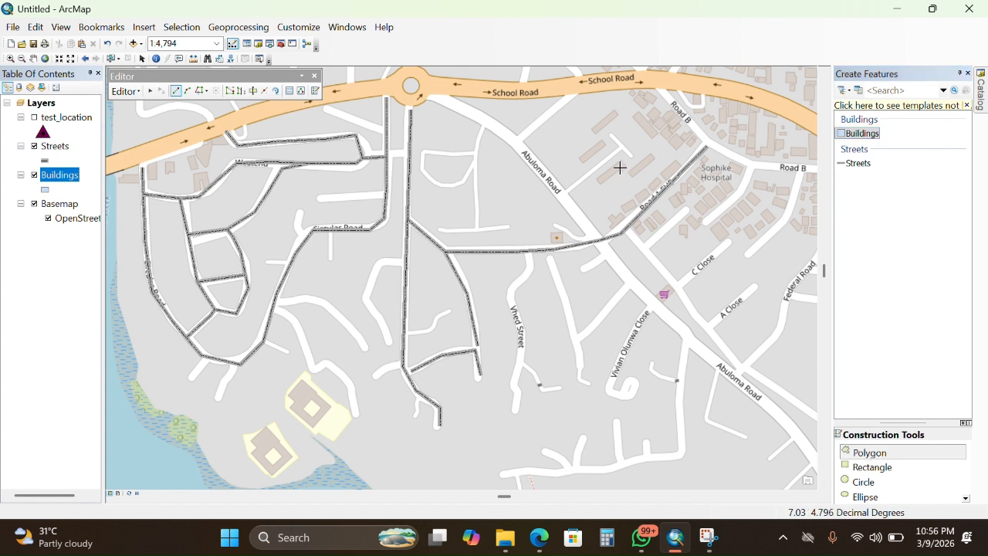
Digitize the narrow four-cornered building between Abuloma Road and Road B, just south of School Road, and finish the sketch
click(592, 128)
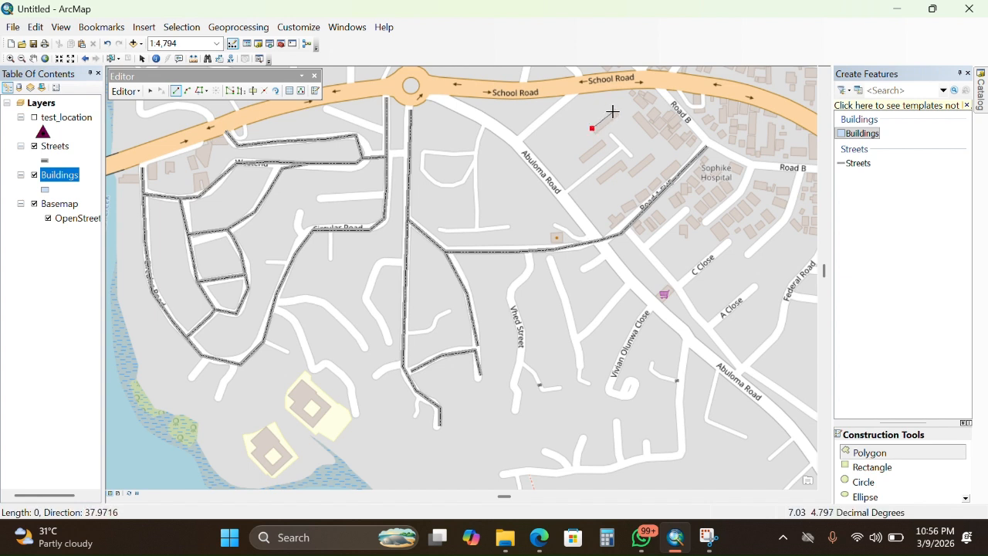
click(616, 111)
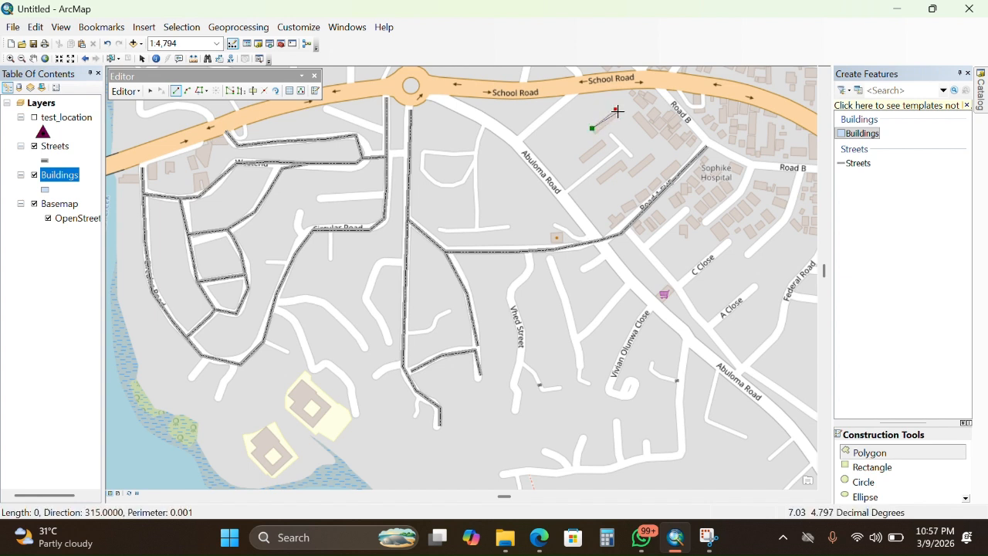
click(619, 115)
click(596, 132)
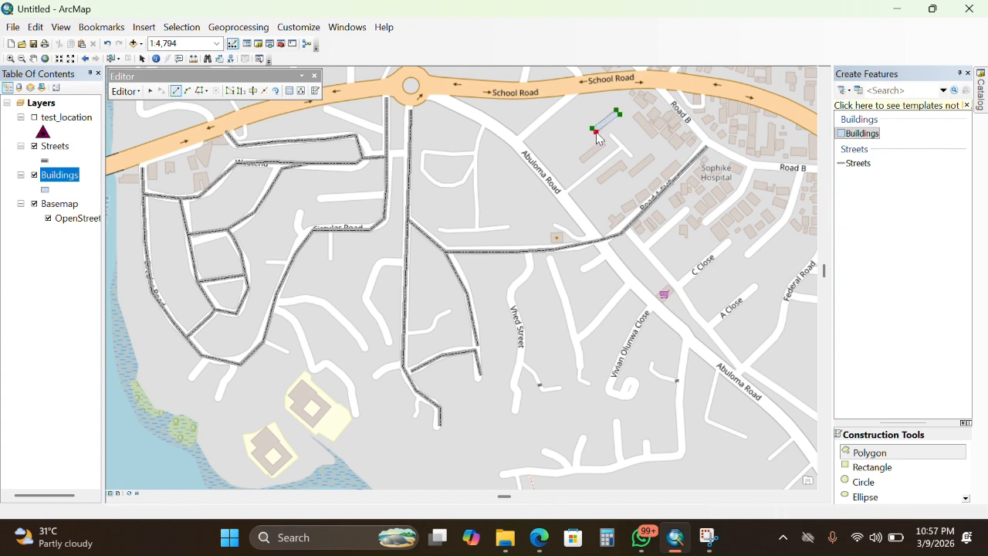
right_click(597, 138)
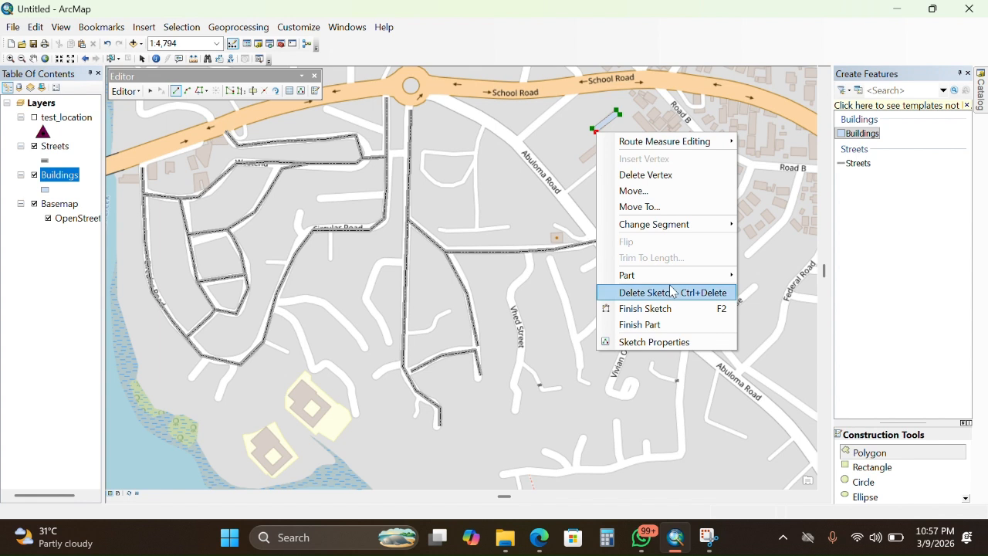
click(675, 309)
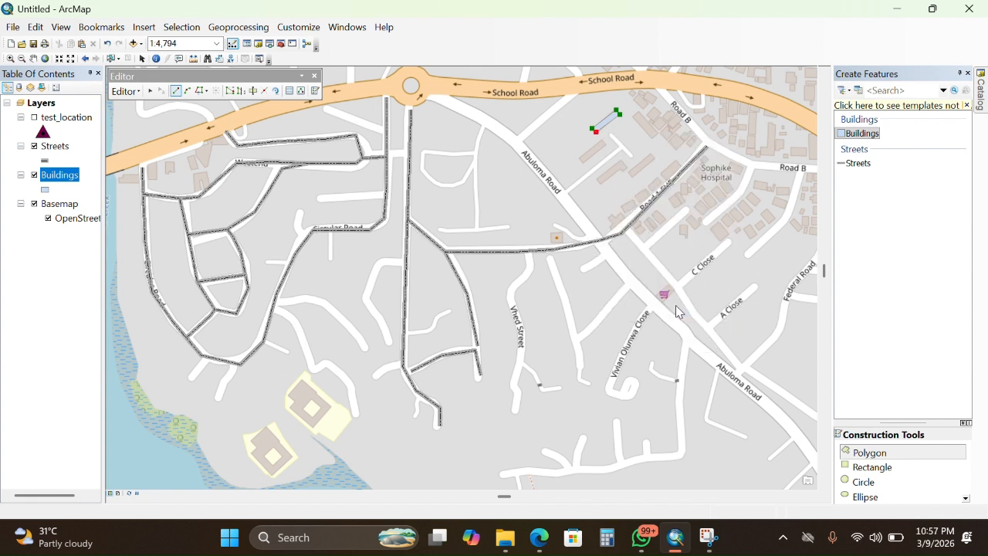
Digitize the narrow four-cornered building just southwest of the first digitized building, east of Abuloma Road, and finish the sketch
click(579, 157)
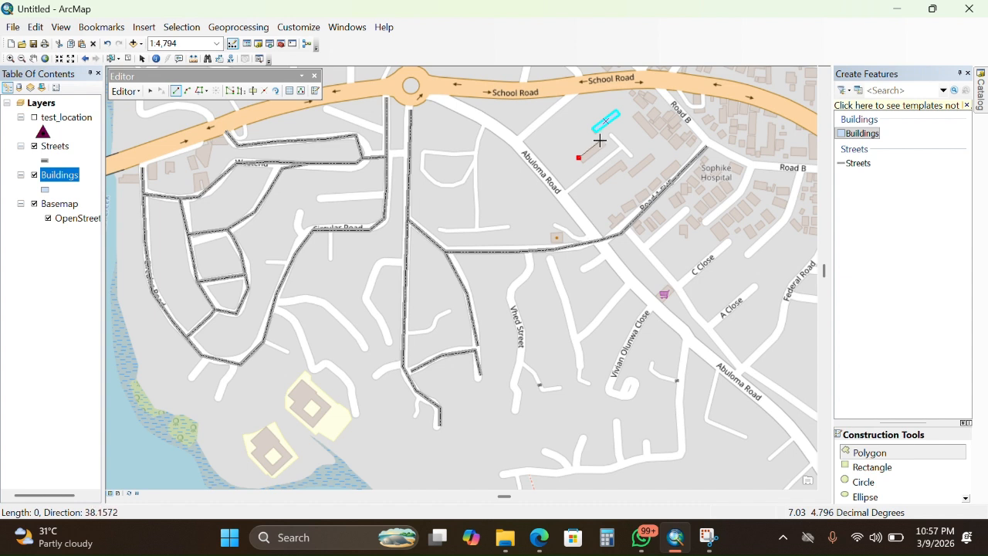
click(602, 142)
click(583, 163)
right_click(582, 163)
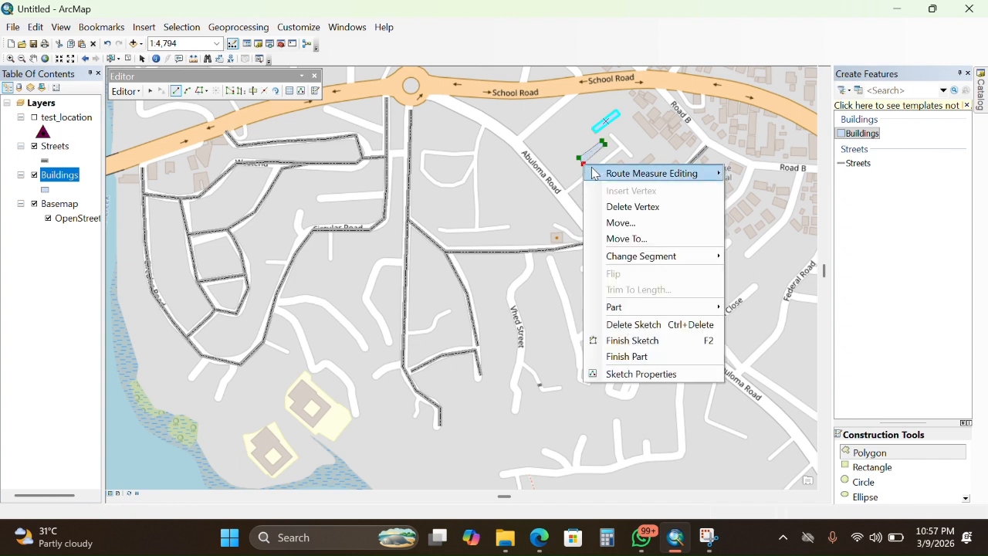
click(649, 339)
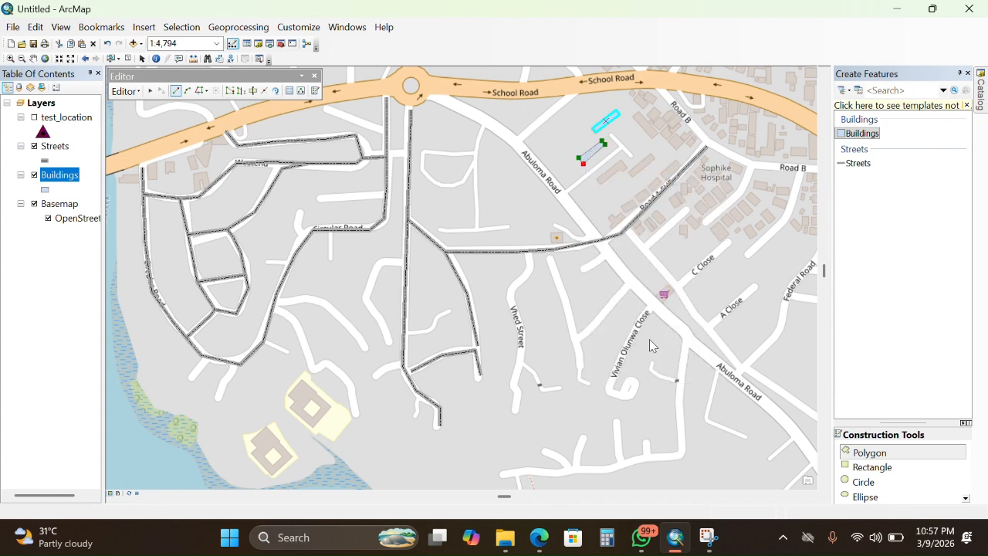
Digitize the L-shaped building southeast of the second digitized one, between Abuloma Road and Road 1 FHE, and finish the sketch
click(597, 179)
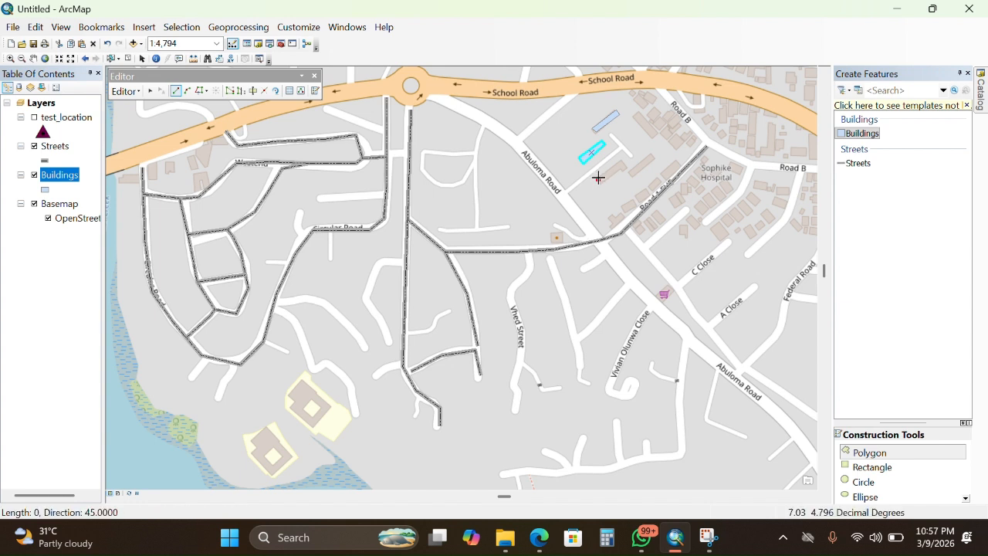
click(620, 161)
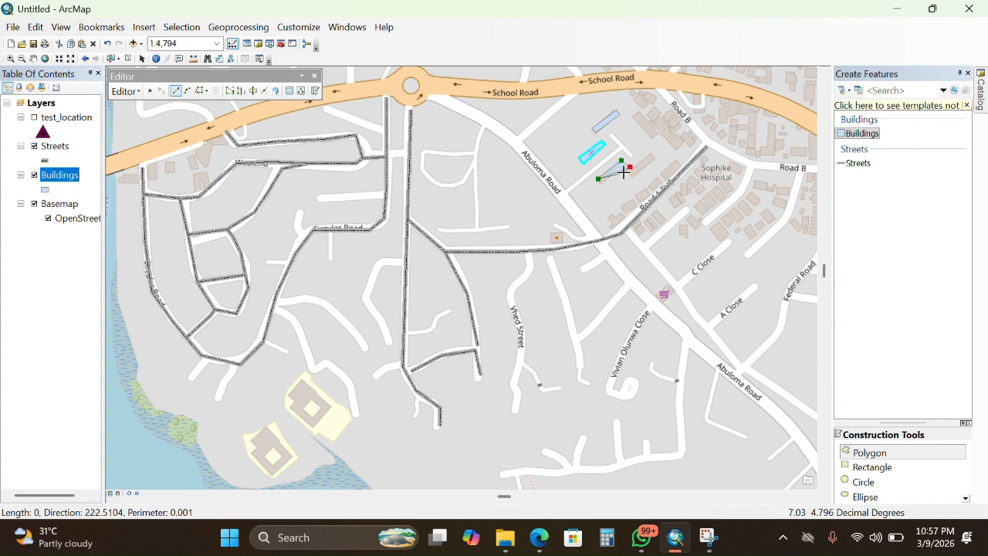
click(623, 169)
click(622, 168)
click(600, 184)
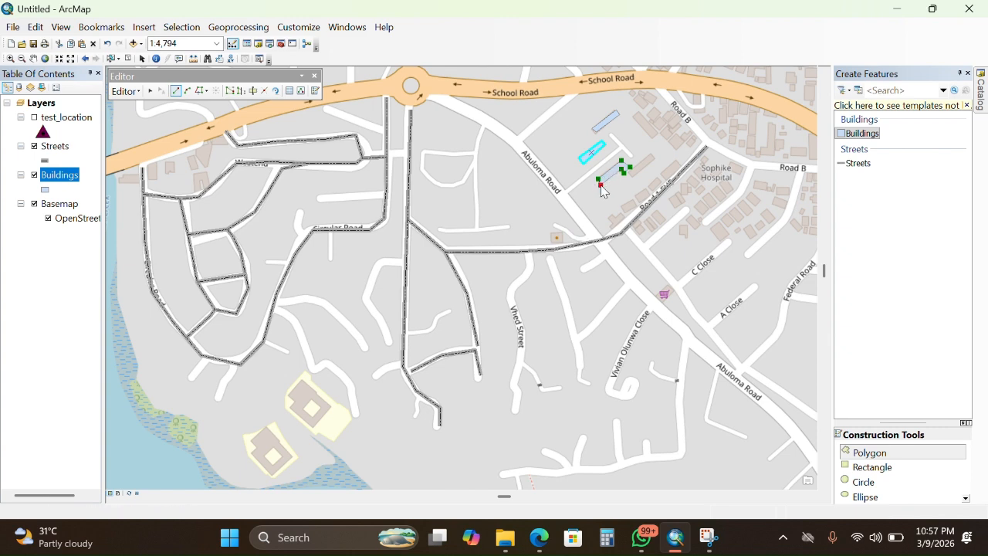
right_click(602, 189)
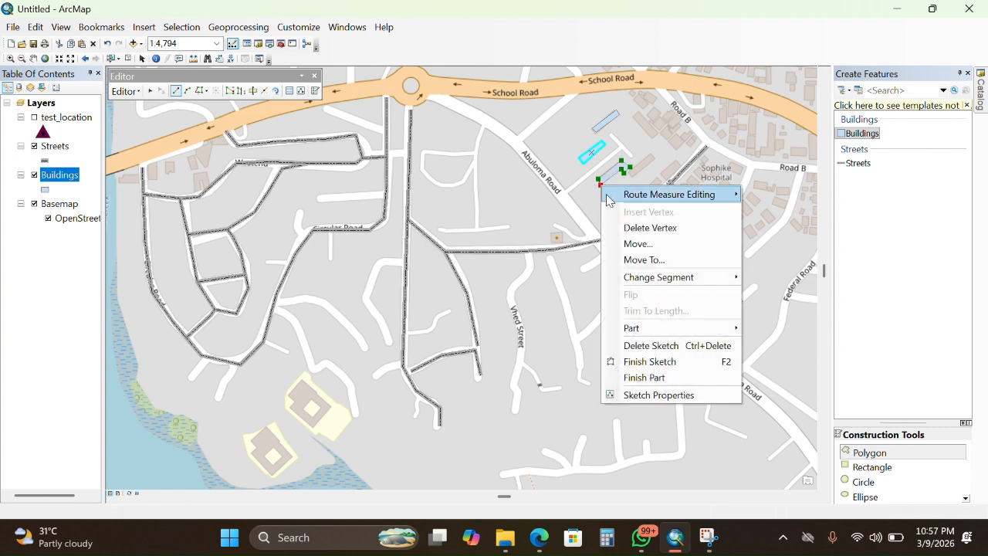
click(673, 360)
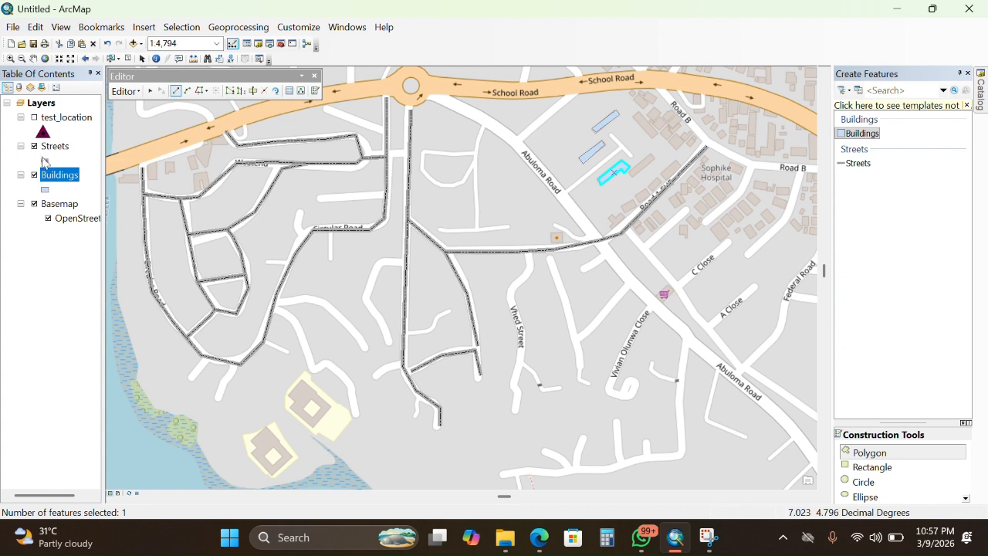
Stop the editing session on the Buildings layer and close the Editor toolbar
click(127, 91)
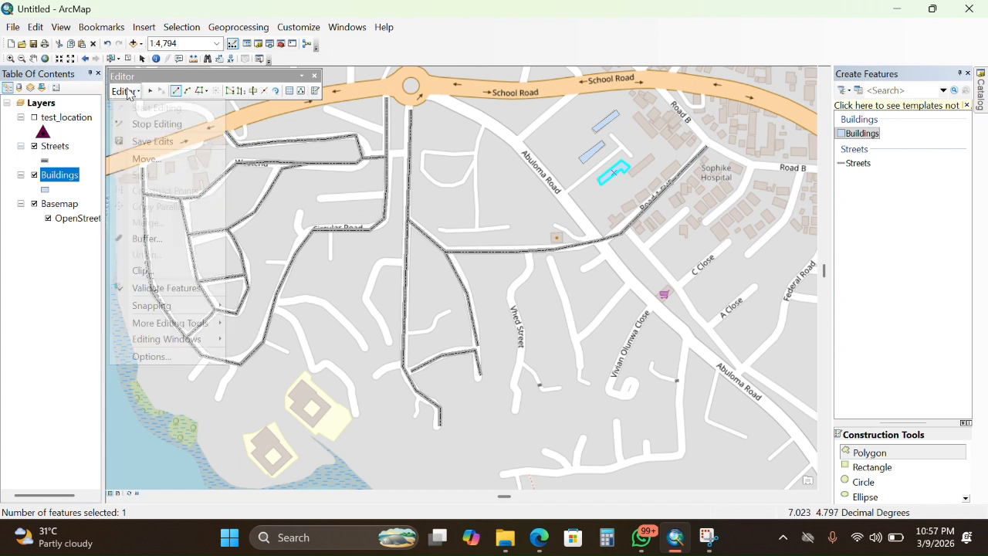
click(159, 124)
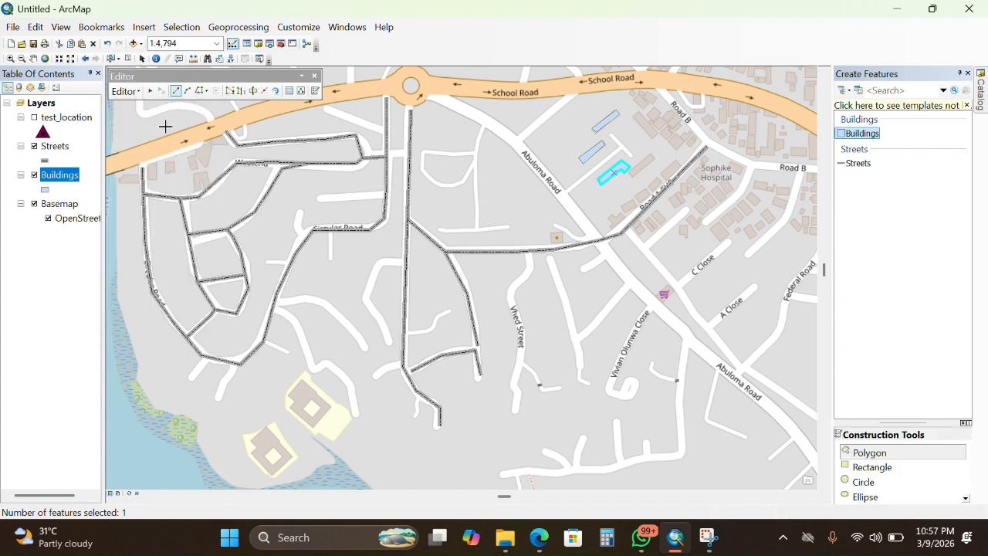
click(126, 91)
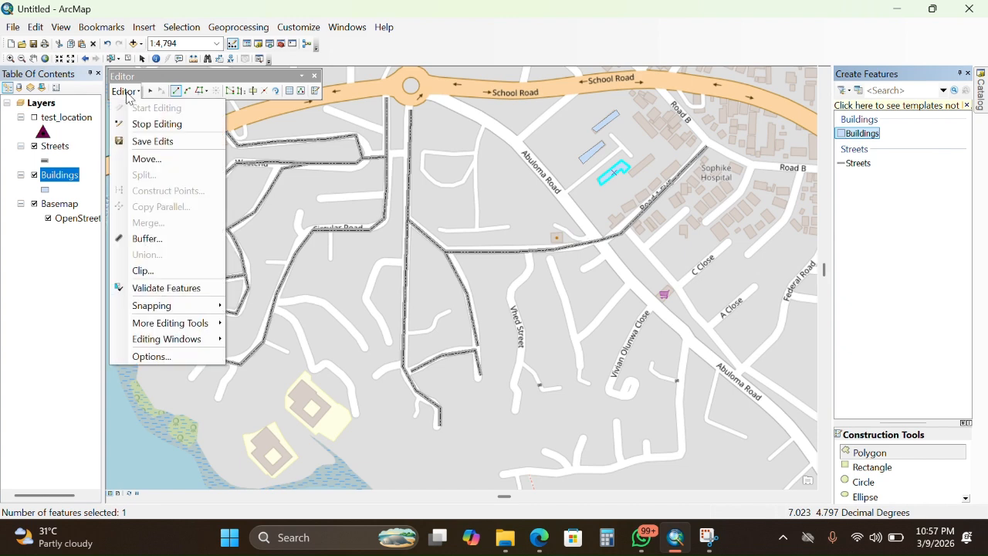
click(151, 126)
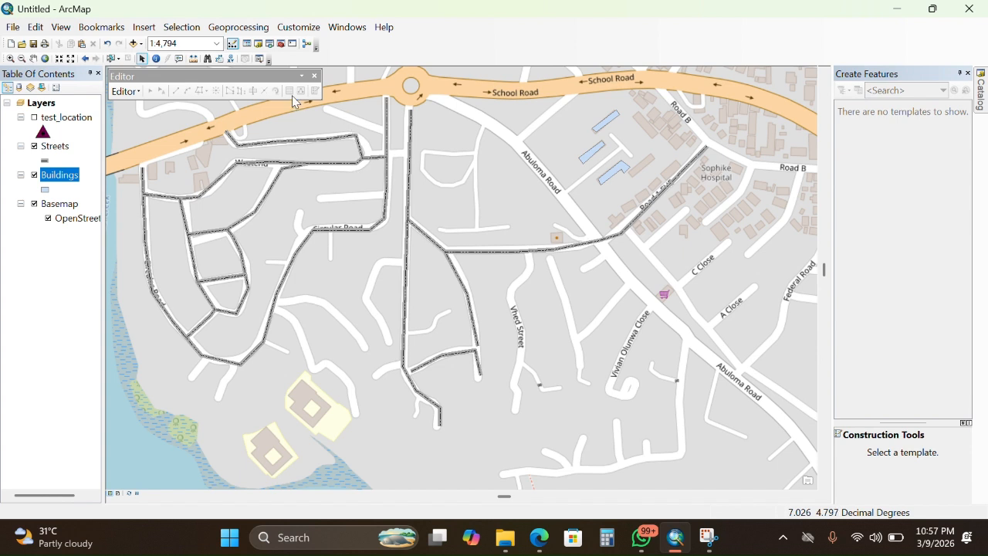
click(314, 75)
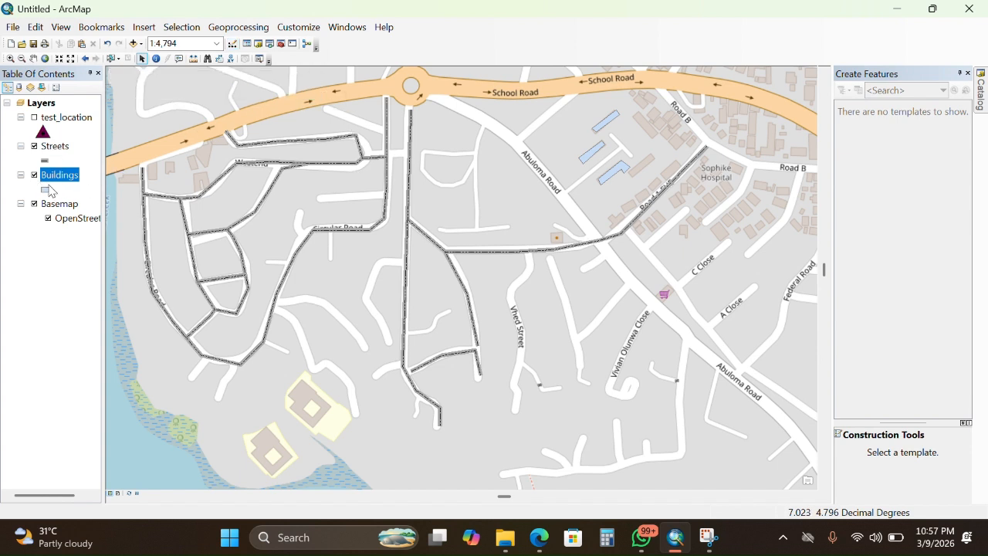
Hide the Basemap and switch the Buildings layer off and on again to check the digitized polygons
click(34, 203)
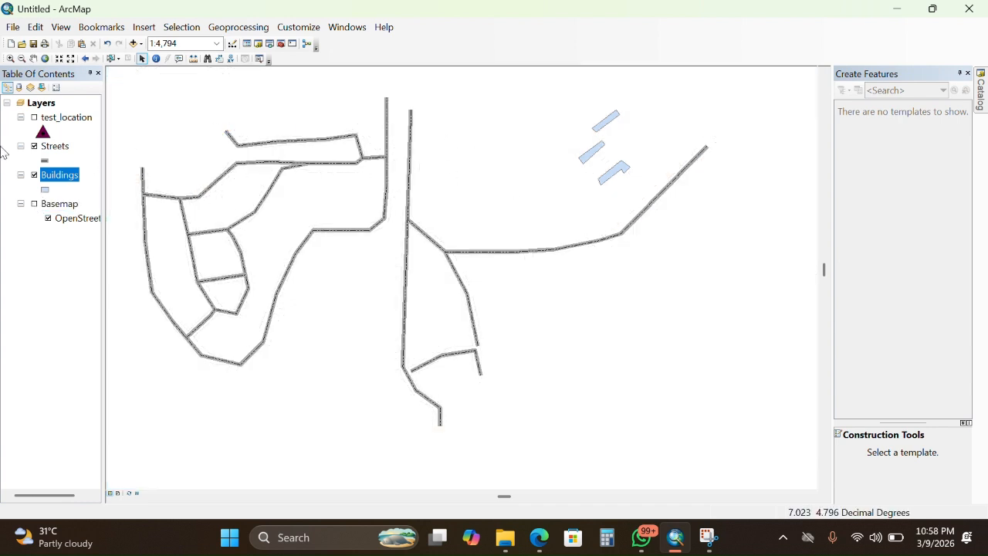
click(34, 175)
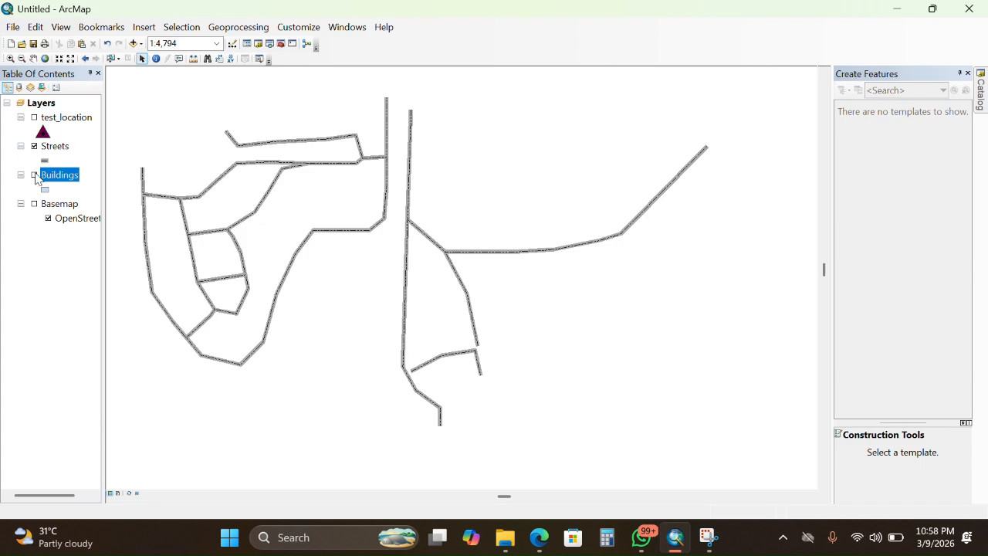
click(34, 176)
Apply the 10% Simple hatch symbol to the Buildings layer, keeping its default line fill properties
click(45, 191)
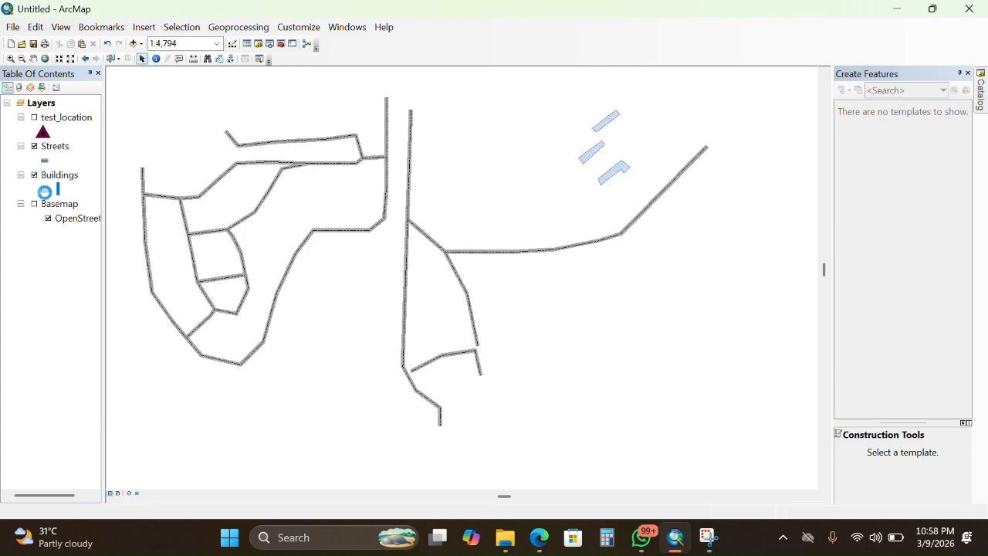
drag(543, 216, 545, 364)
drag(540, 451, 524, 333)
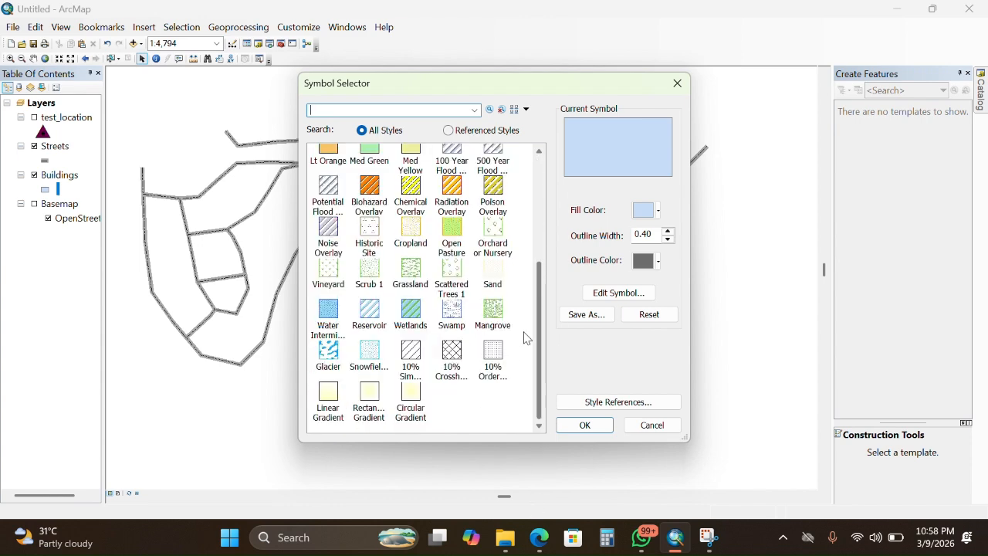
click(413, 353)
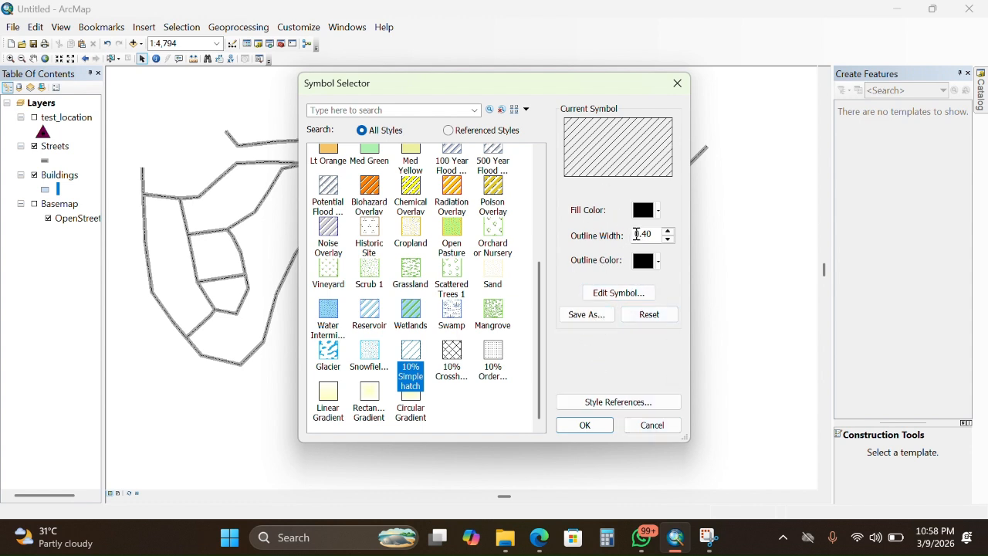
click(624, 293)
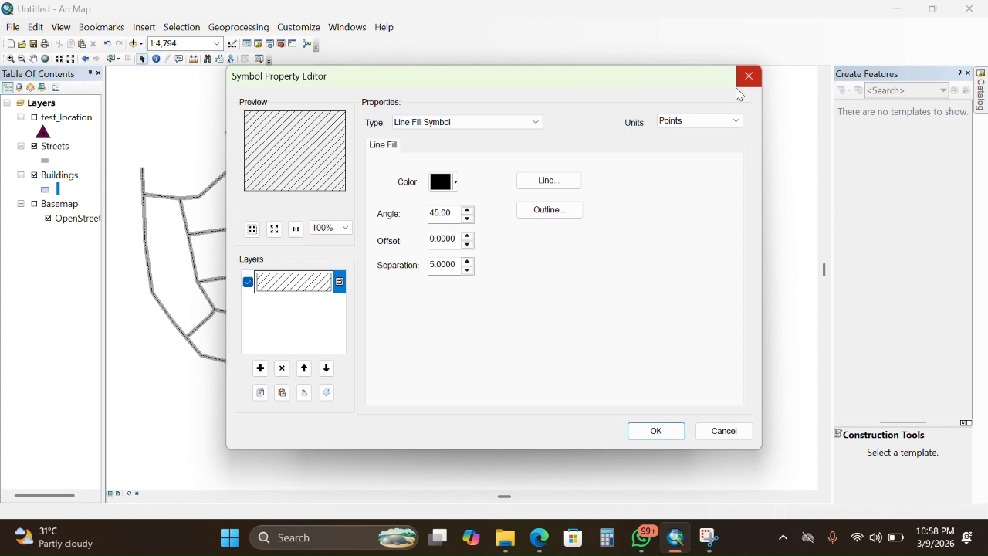
click(670, 432)
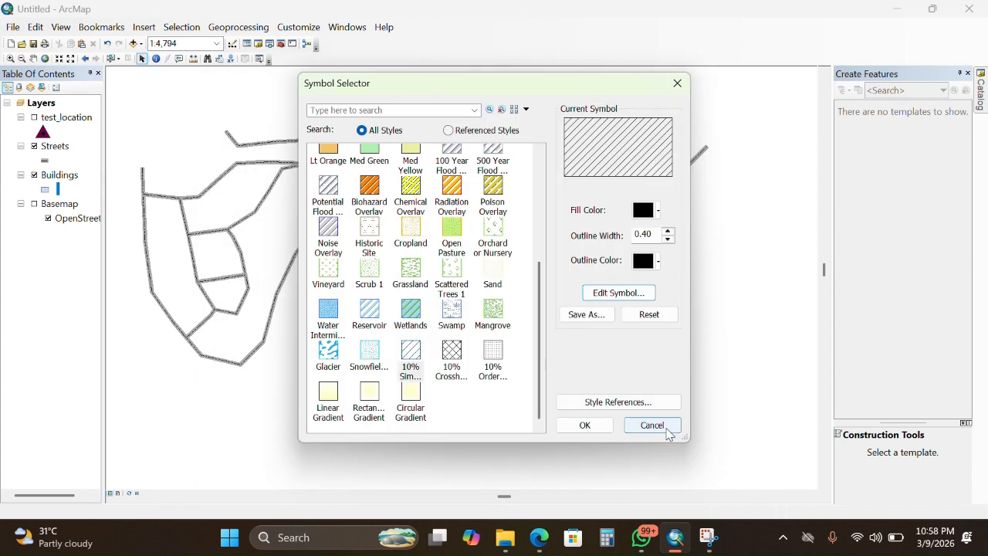
click(602, 427)
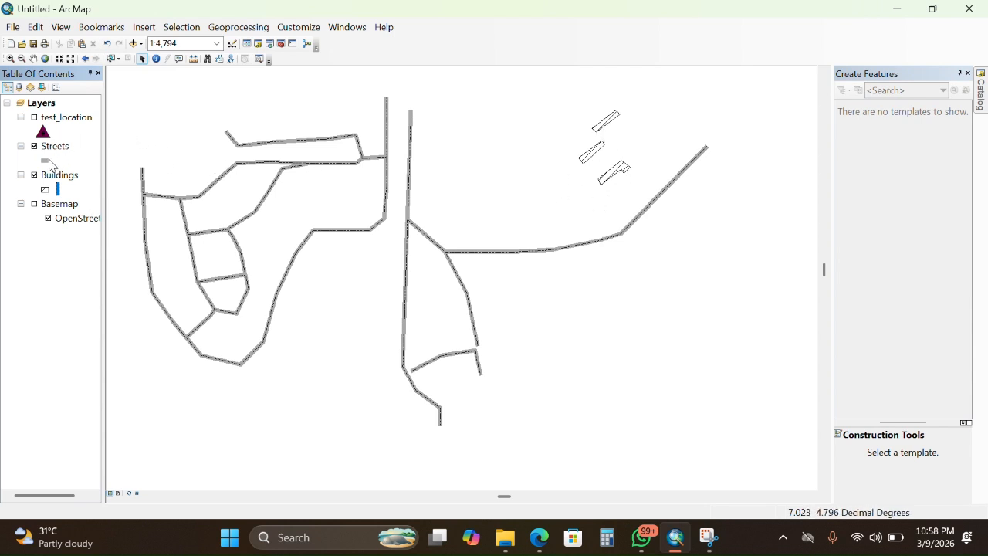
Set the separation of the Buildings layer's hatch lines to 2 points and apply the symbol
click(44, 189)
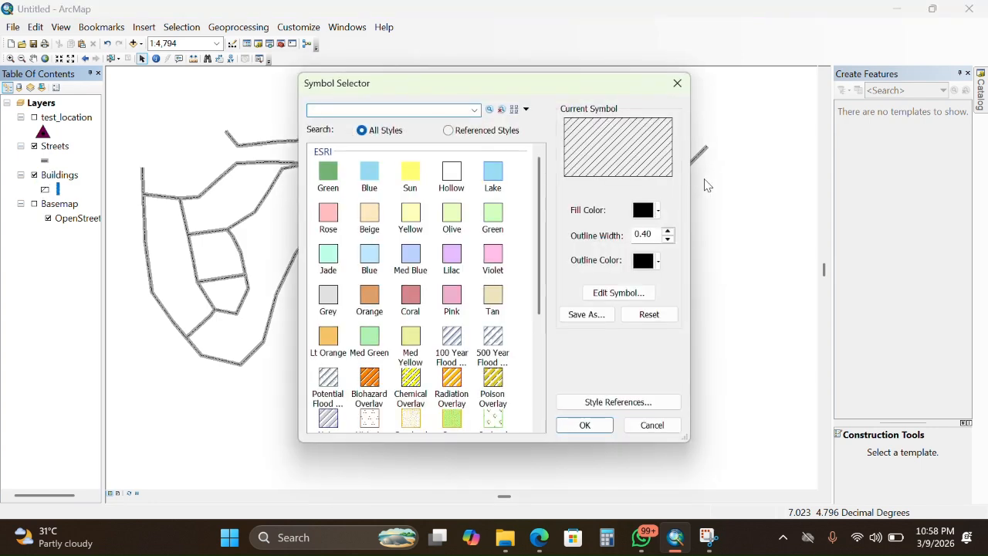
click(641, 293)
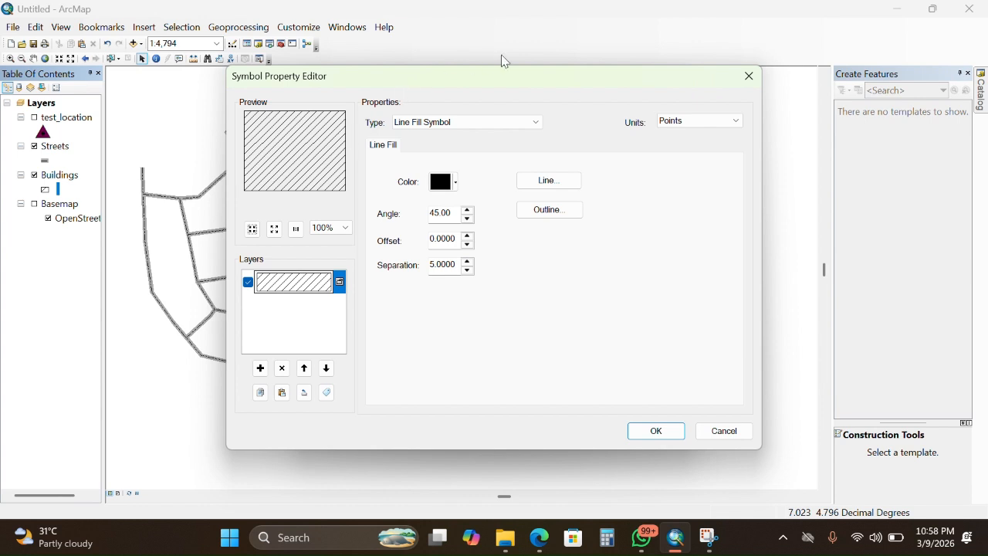
click(467, 270)
click(467, 272)
click(467, 272)
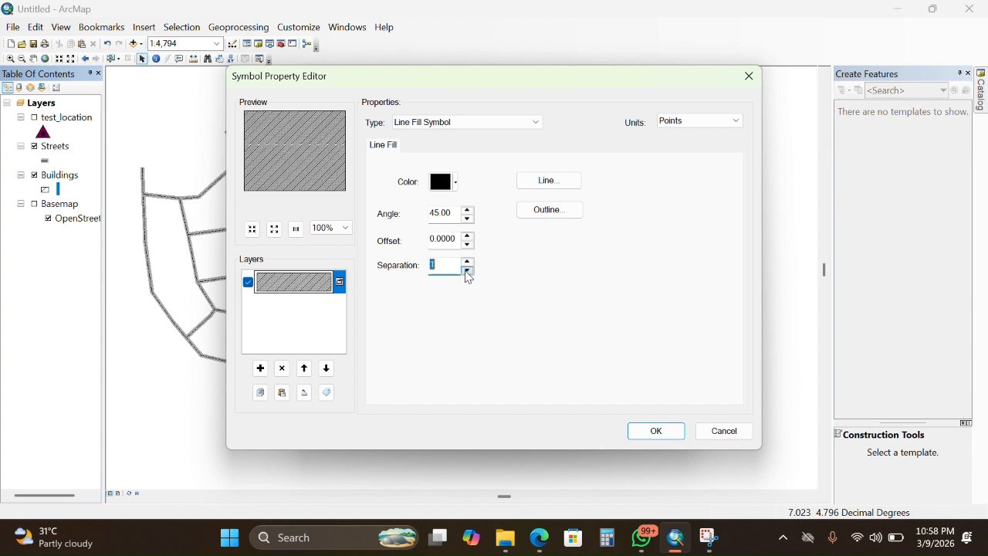
click(467, 270)
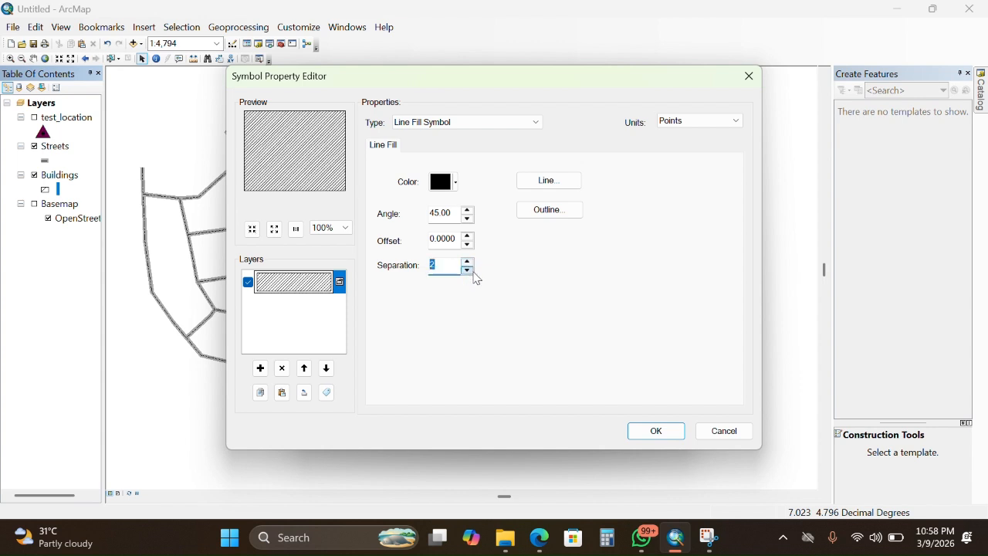
click(673, 434)
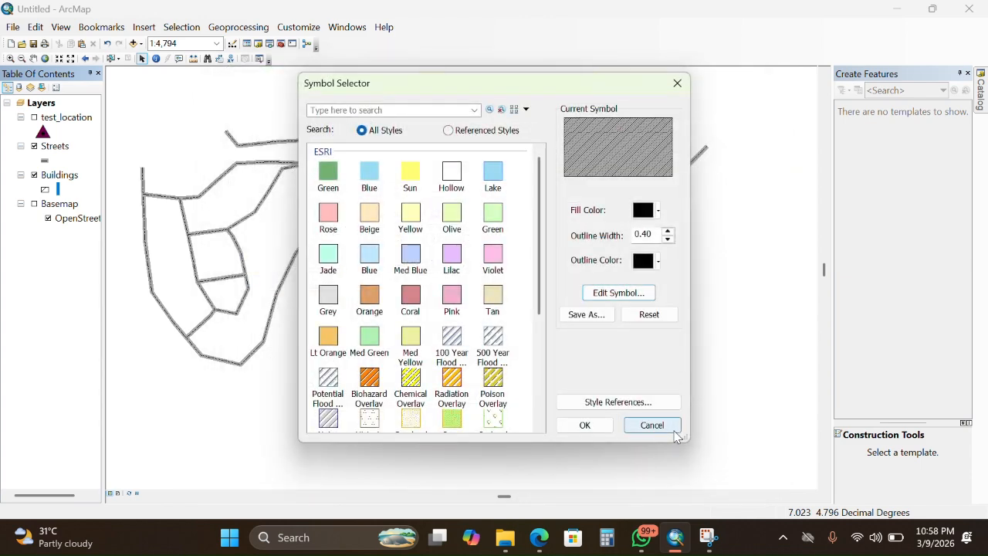
click(588, 425)
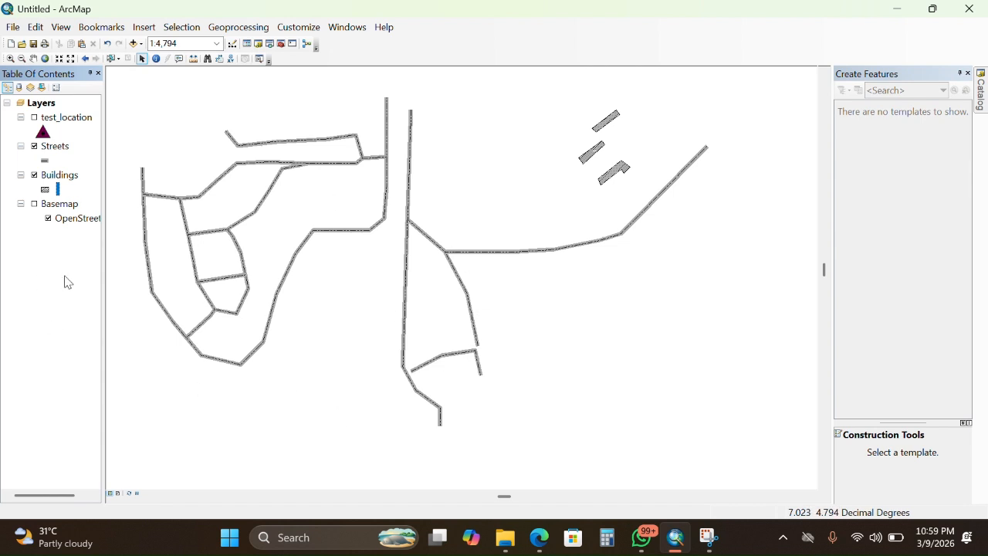
Show the Basemap beneath the Streets and Buildings layers again
click(34, 203)
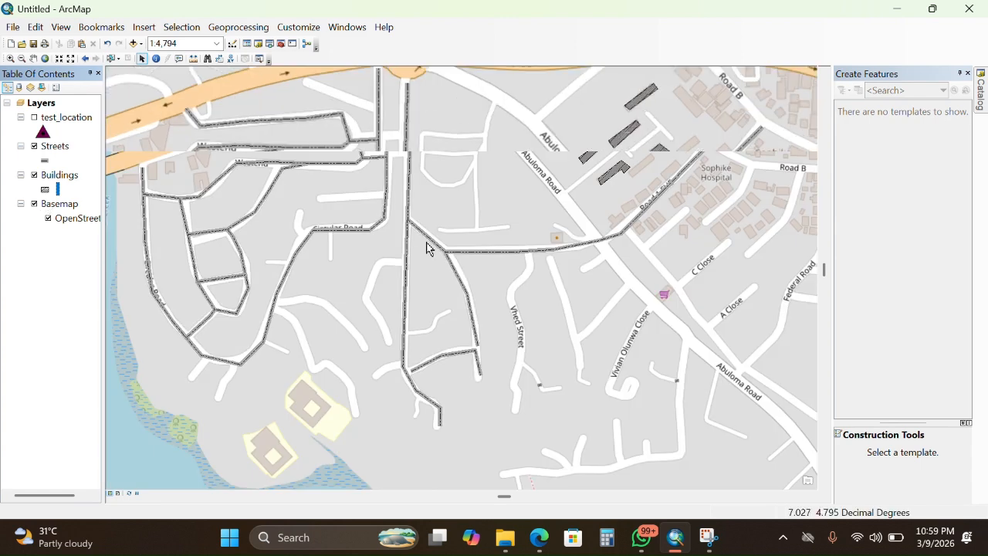
scroll(429, 249, down, 1)
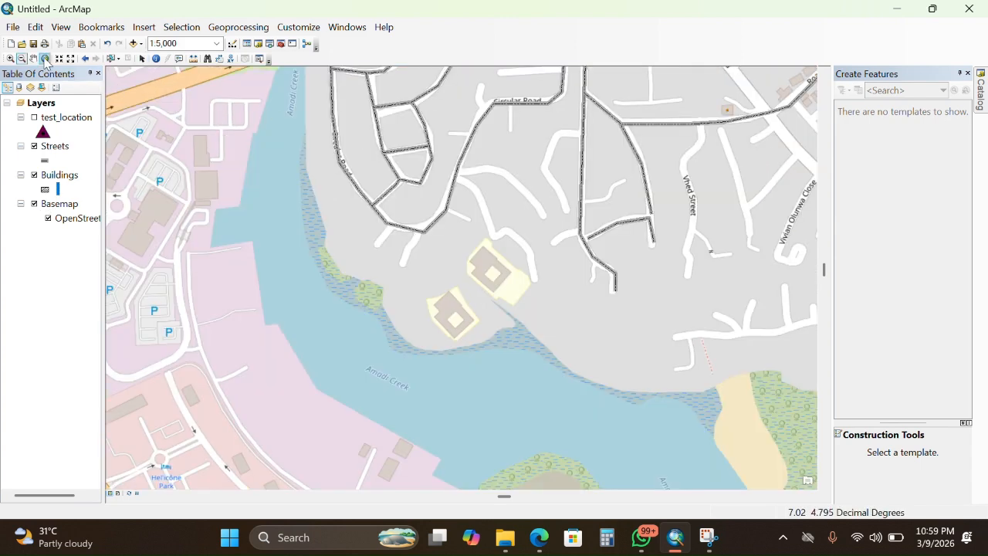
click(141, 59)
click(47, 191)
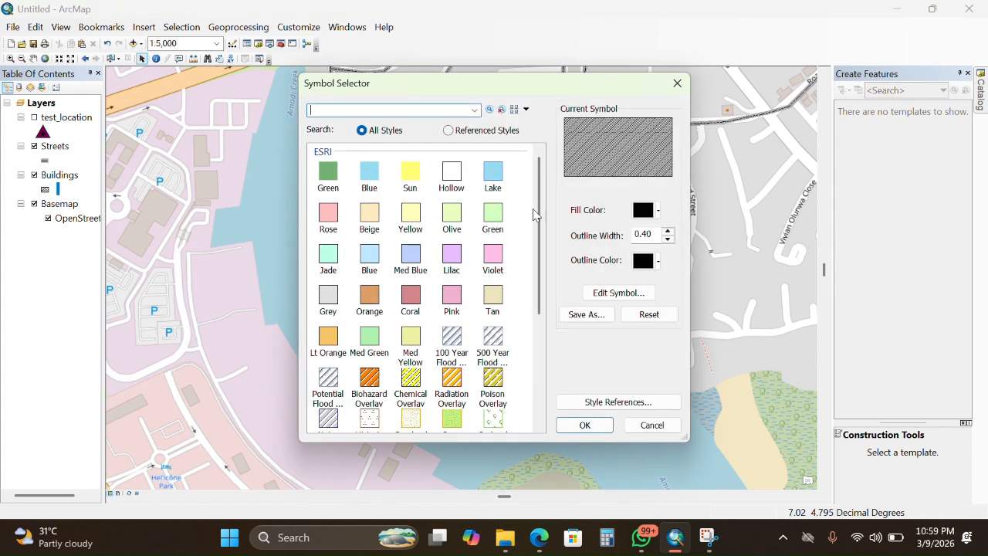
drag(540, 216, 544, 427)
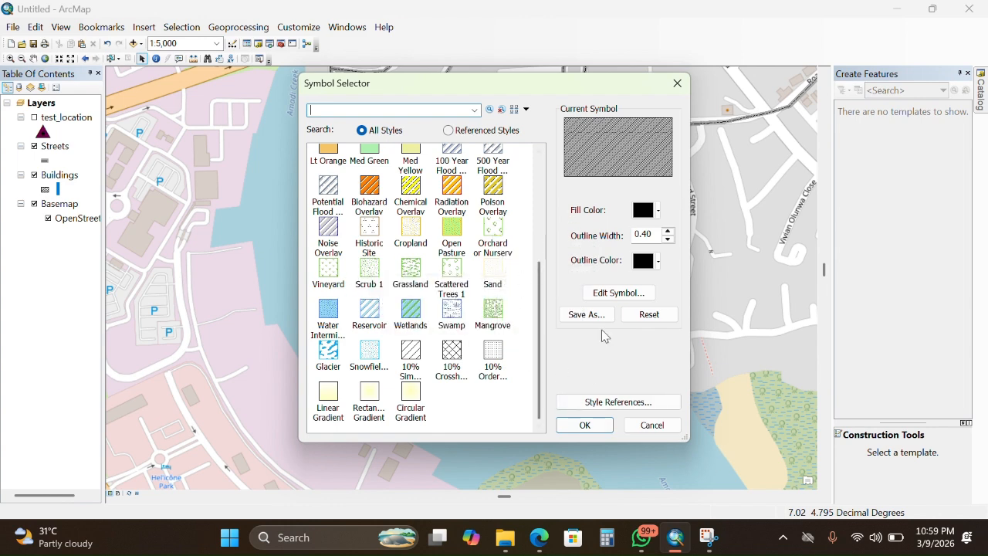
click(652, 425)
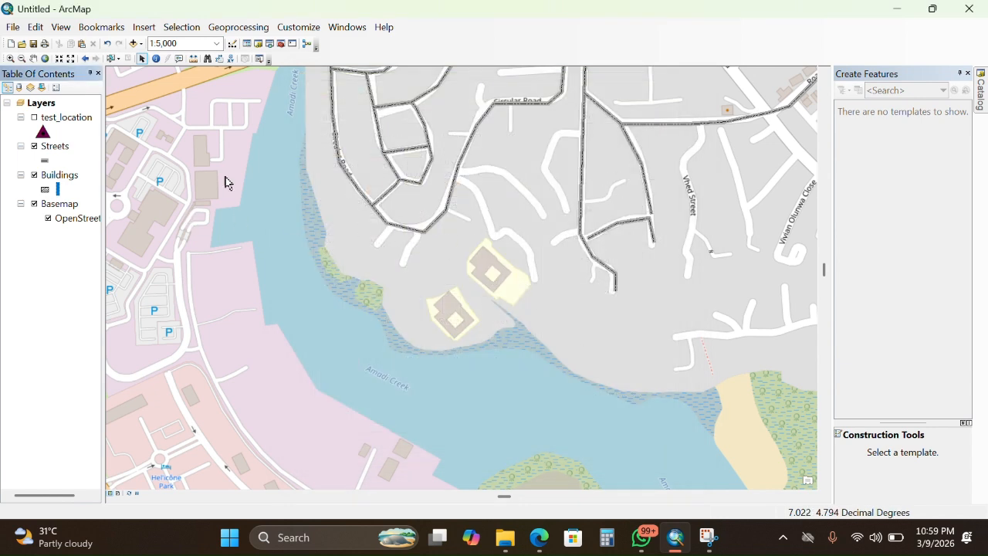
Bring the digitized streets and hatched buildings south of School Road into view on the map
click(33, 58)
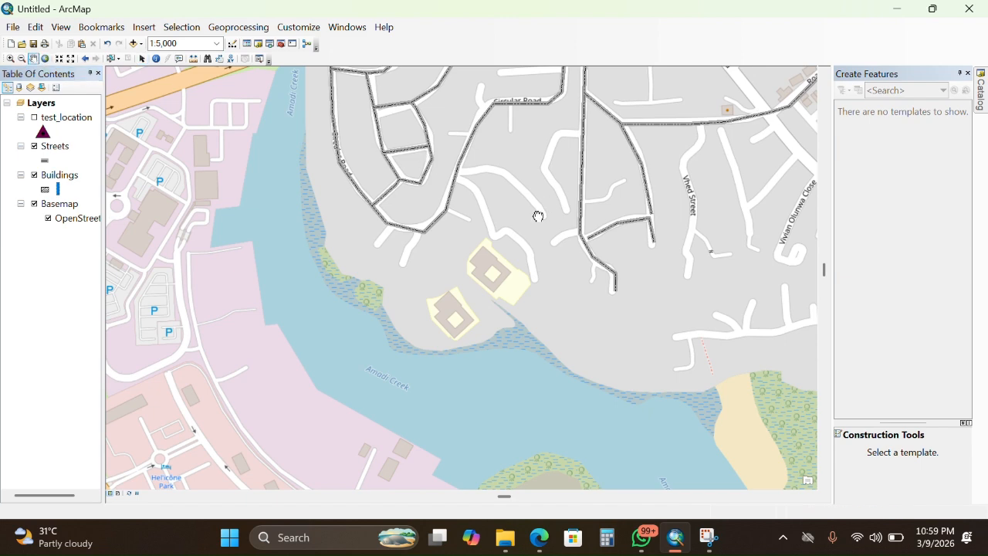
drag(542, 210, 358, 368)
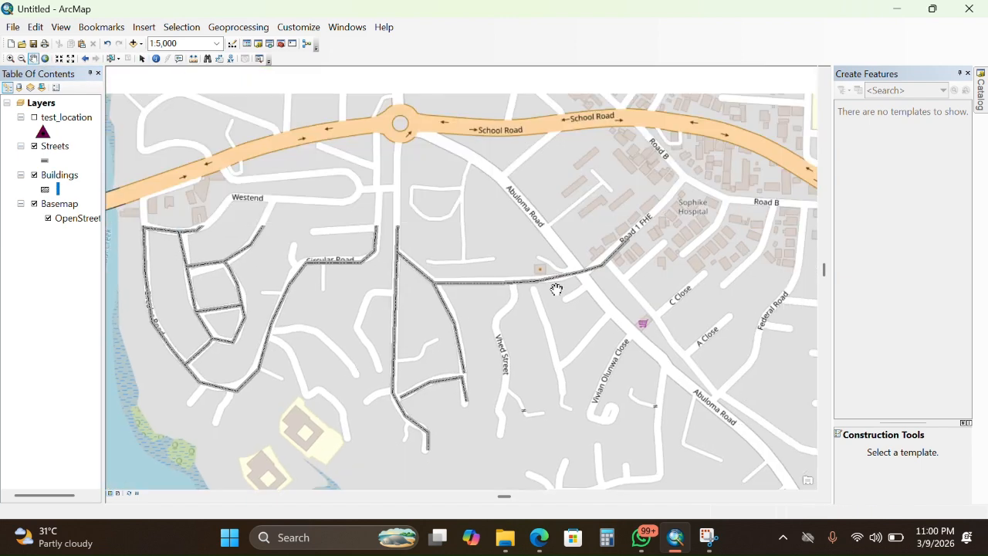
drag(574, 286, 602, 333)
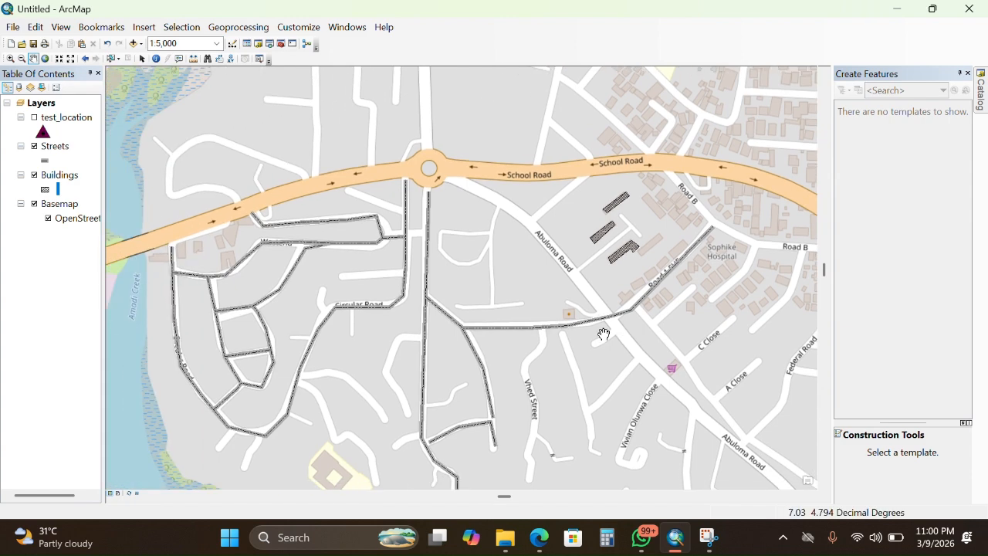